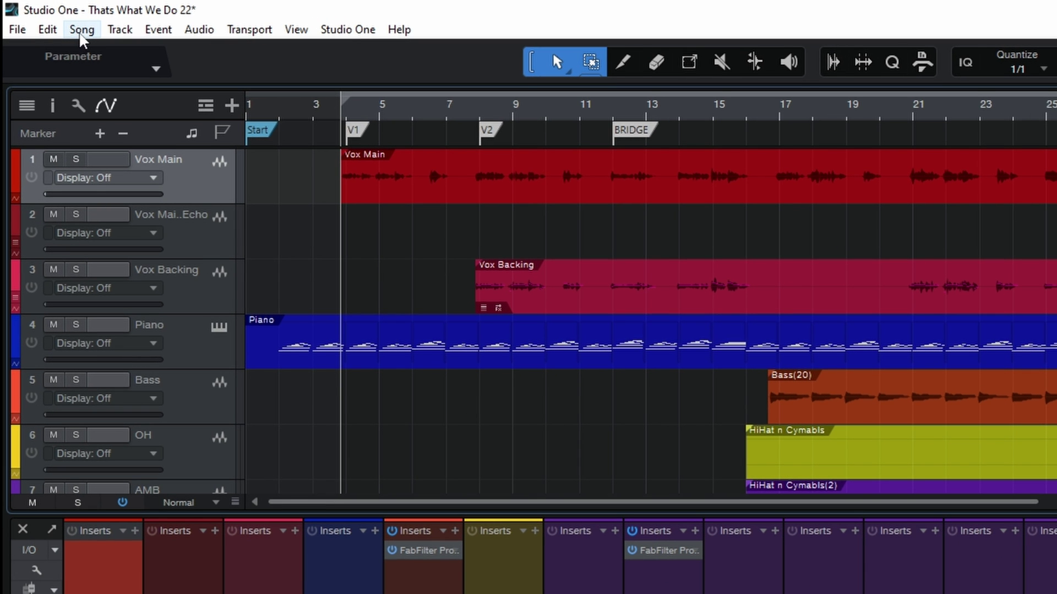
Add the song to a new mastering project named DEMO Project with a sample rate of 48.0 kHz.
{"action": "left_click", "coordinate": [81, 34]}
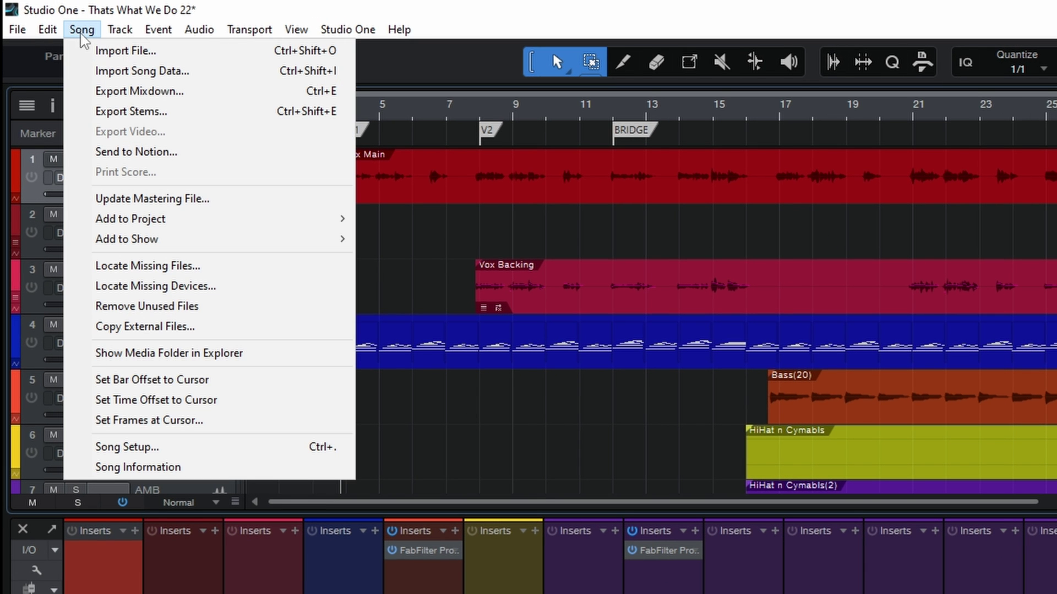
{"action": "mouse_move", "coordinate": [135, 220]}
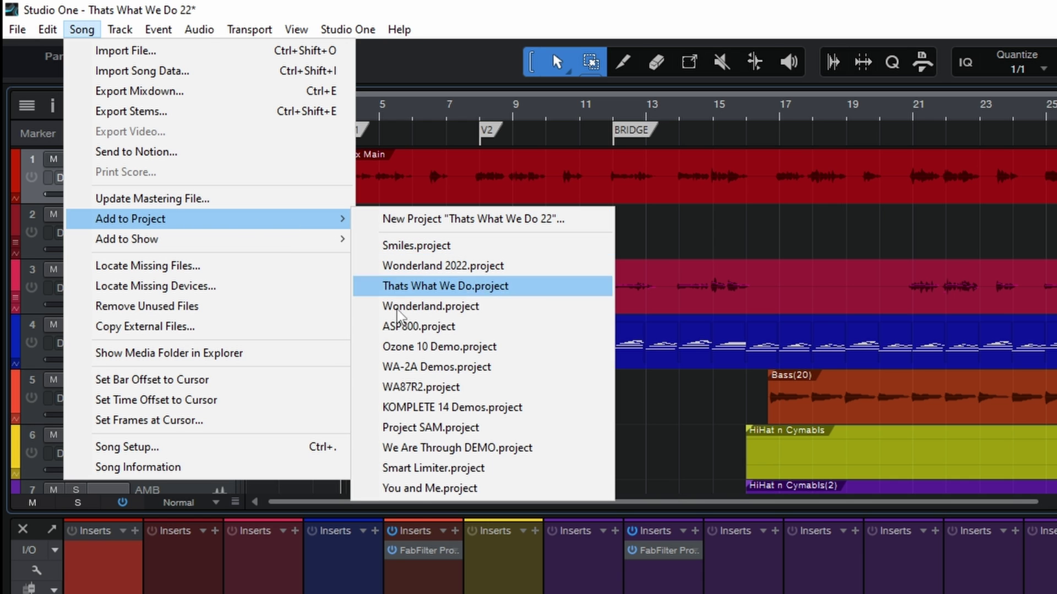
{"action": "left_click", "coordinate": [464, 221]}
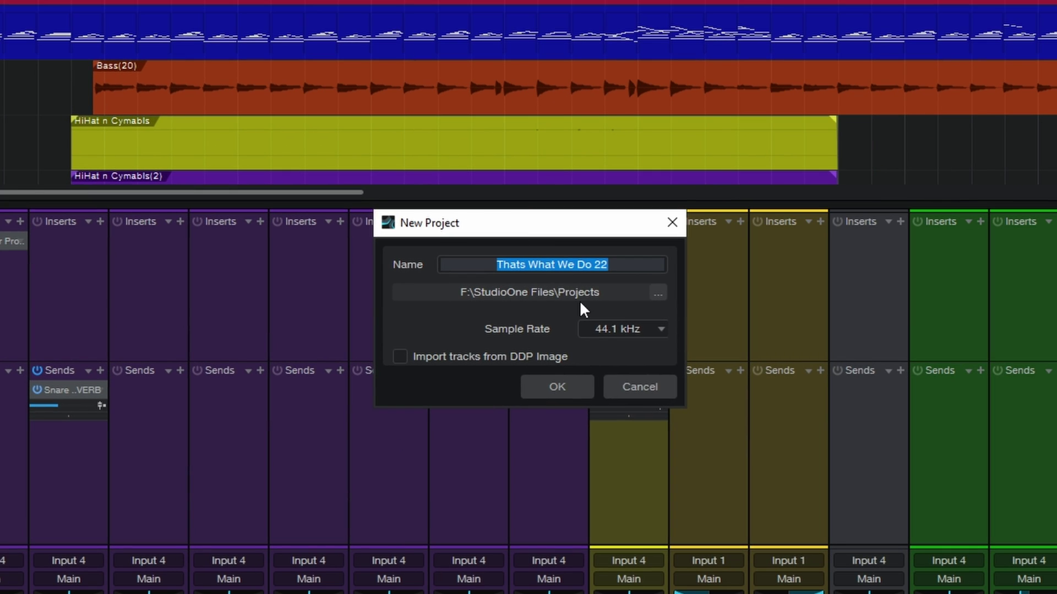
{"action": "type", "text": "DEM"}
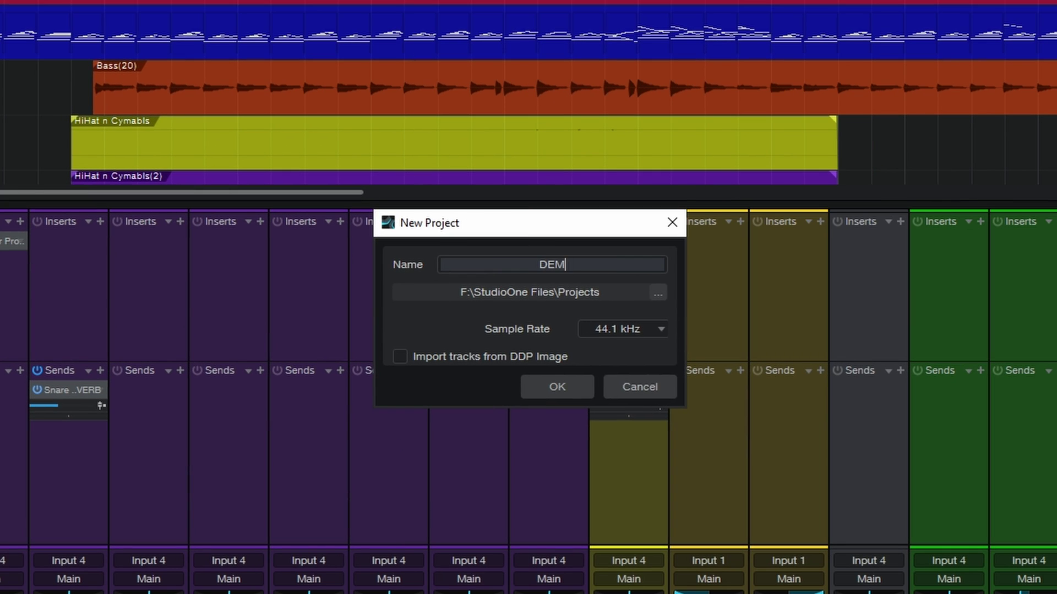
{"action": "type", "text": "O Project"}
{"action": "left_click", "coordinate": [614, 328]}
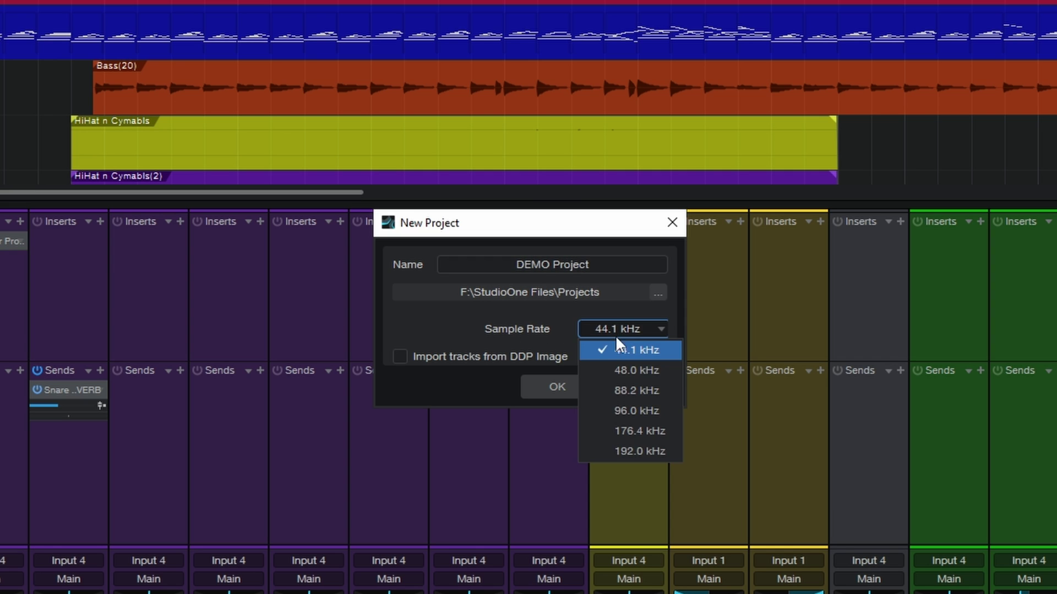
{"action": "left_click", "coordinate": [626, 371]}
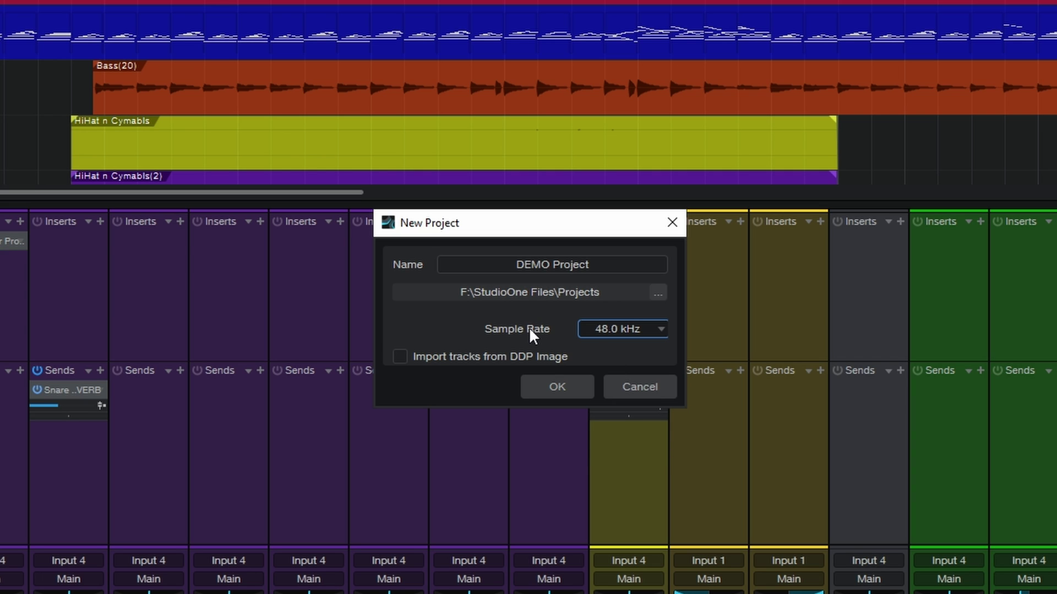
{"action": "left_click", "coordinate": [557, 384]}
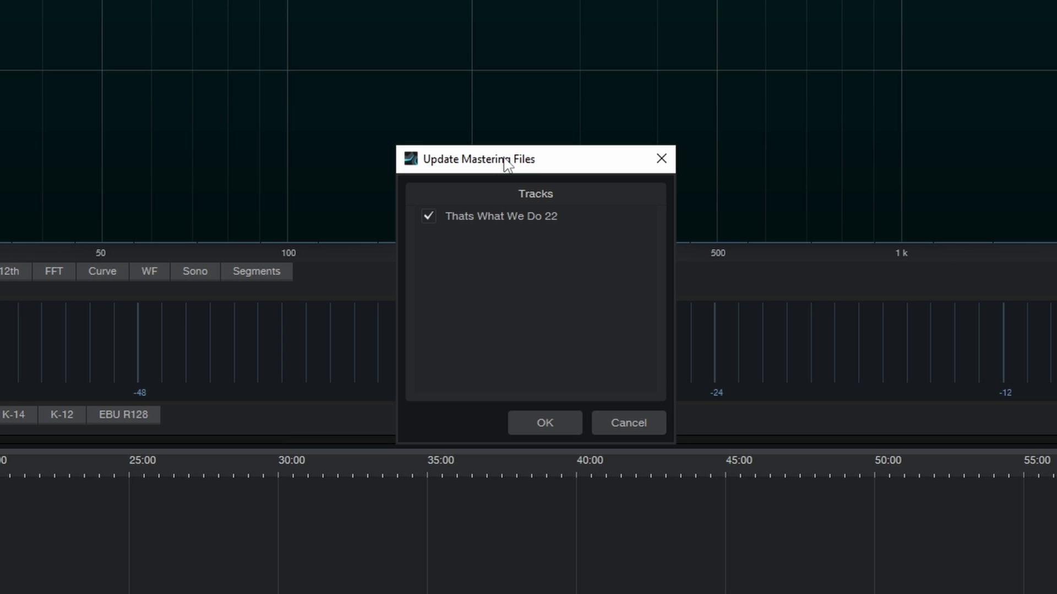
Update the mastering file for Thats What We Do 22 and close DEMO Project with its changes saved.
{"action": "left_click", "coordinate": [532, 428]}
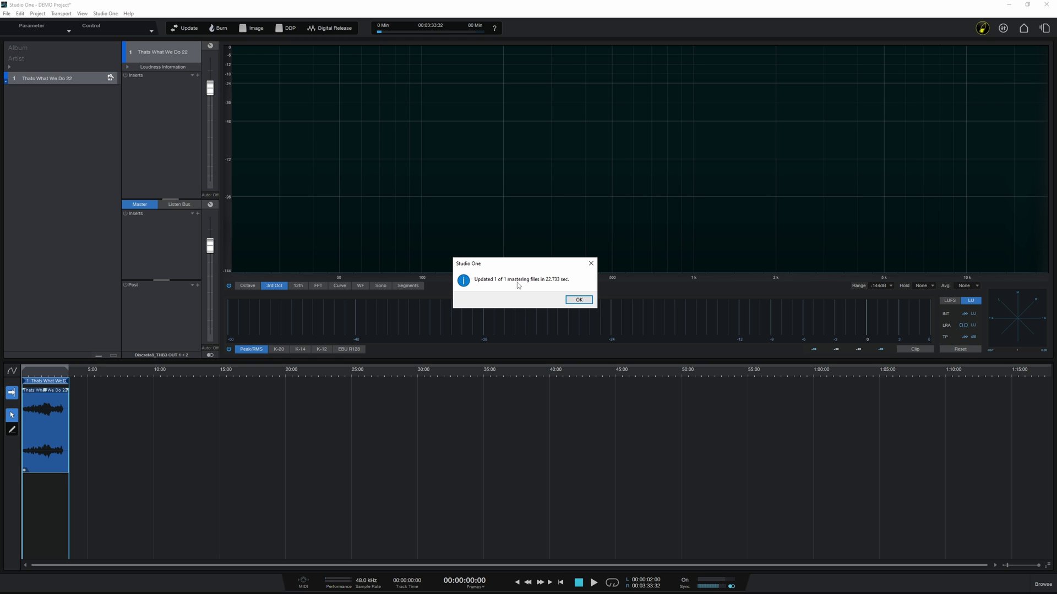
{"action": "left_click", "coordinate": [579, 300]}
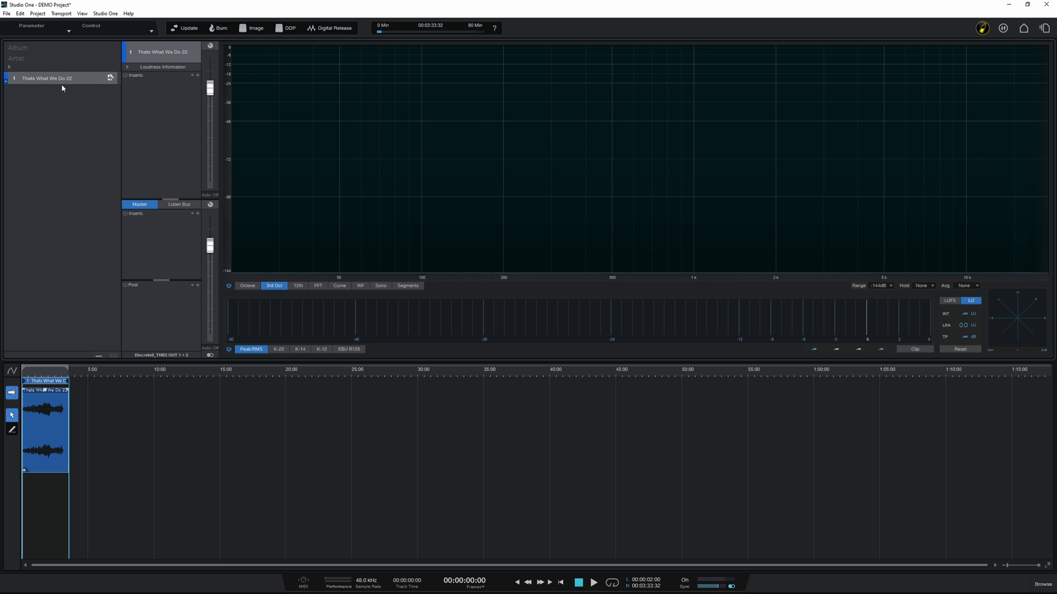
{"action": "left_click", "coordinate": [7, 15]}
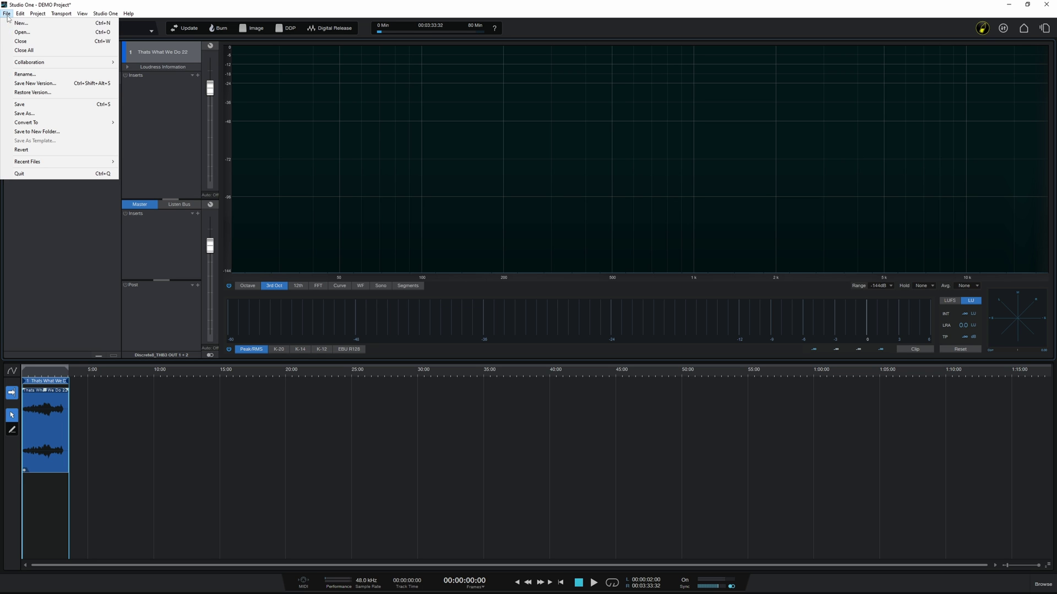
{"action": "left_click", "coordinate": [18, 42]}
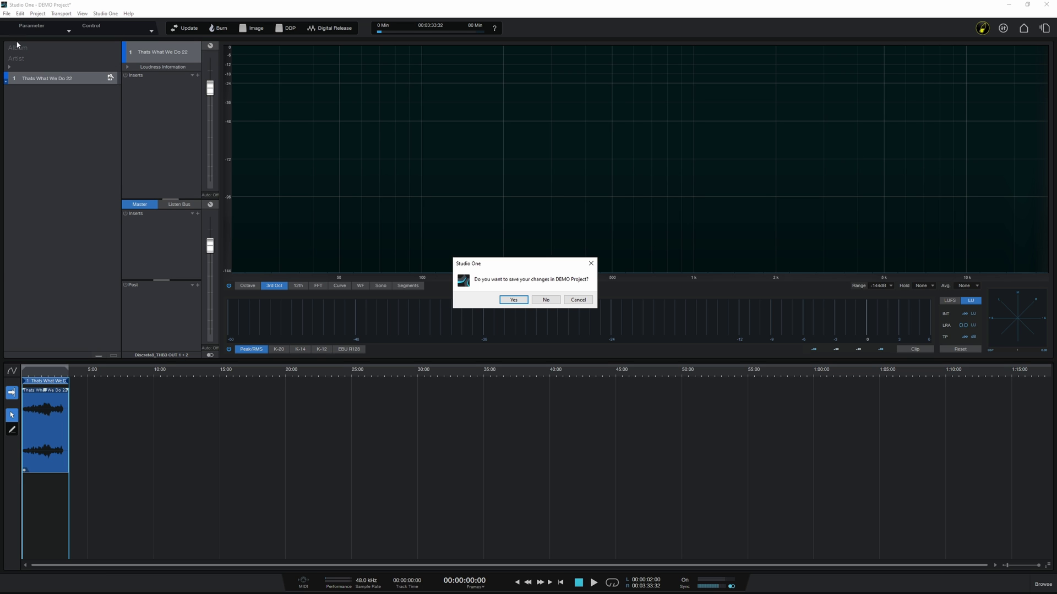
{"action": "left_click", "coordinate": [509, 300]}
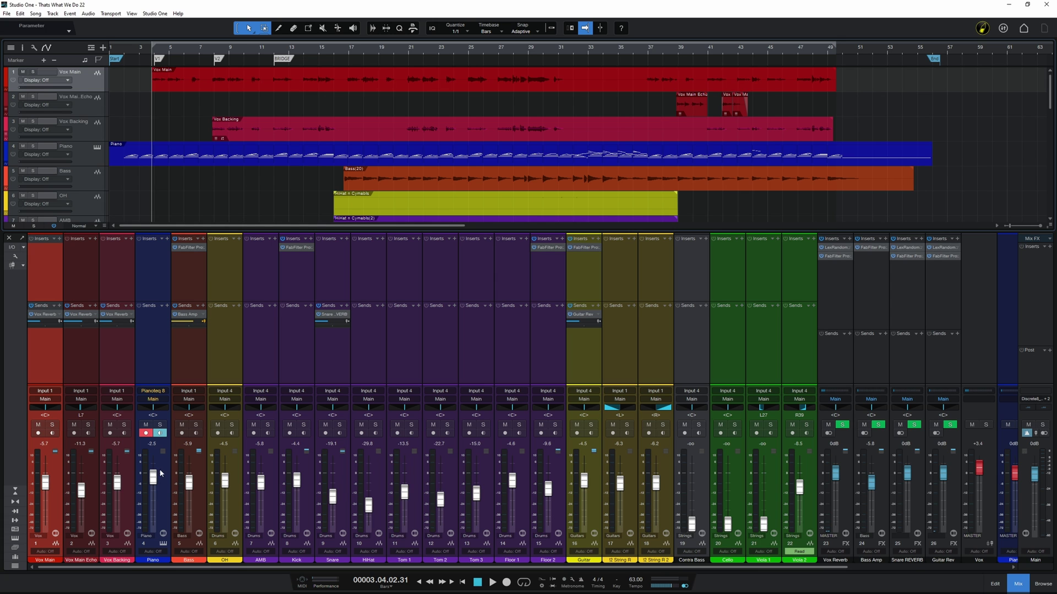
Lower the Piano channel's volume to about -7.6 dB and close the song with the change saved.
{"action": "left_click_drag", "start_coordinate": [156, 480], "coordinate": [155, 490]}
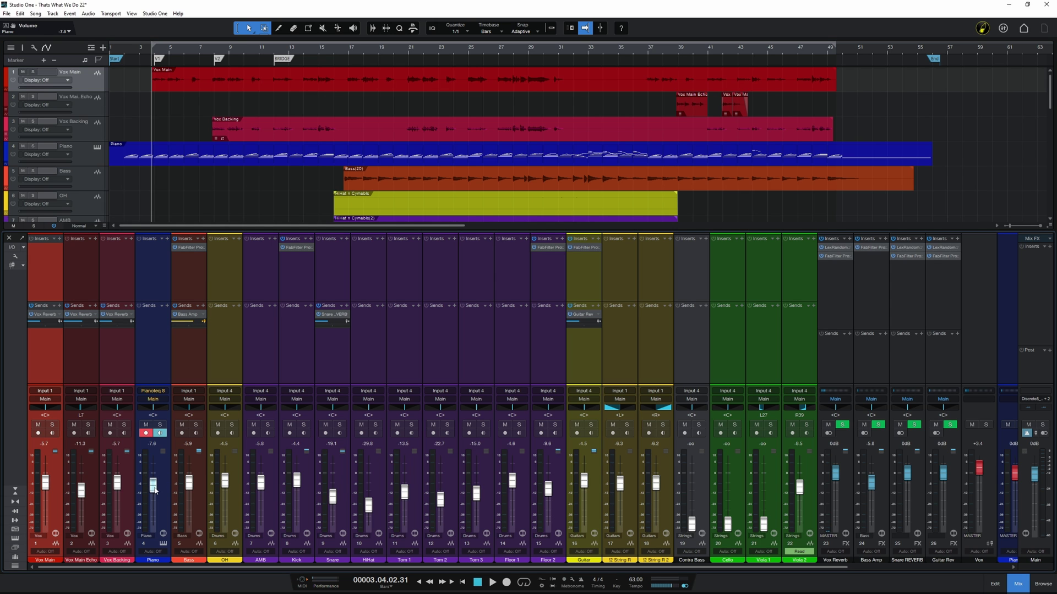
{"action": "left_click", "coordinate": [6, 13]}
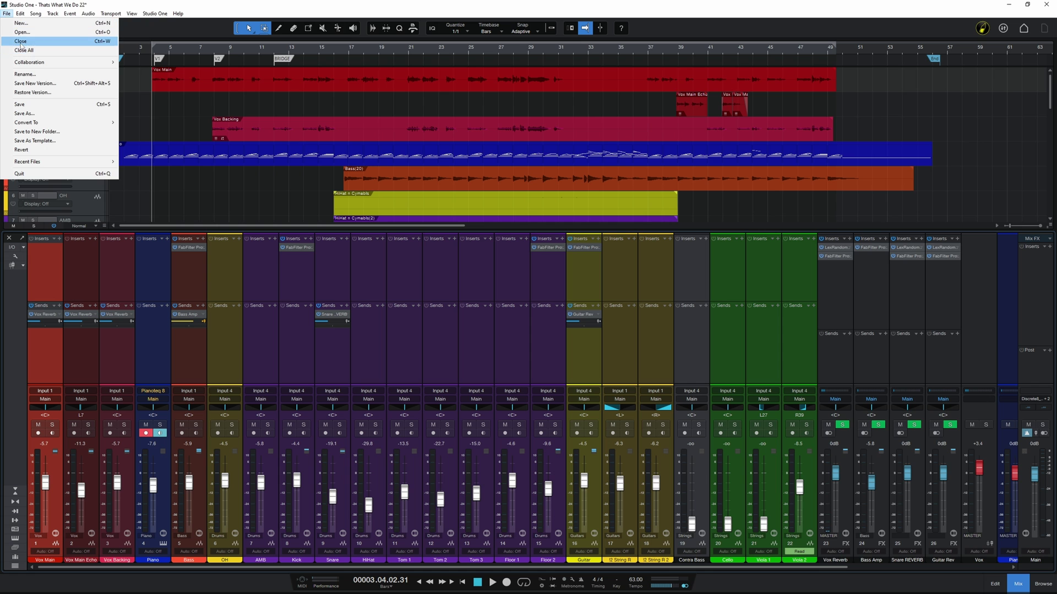
{"action": "left_click", "coordinate": [22, 104]}
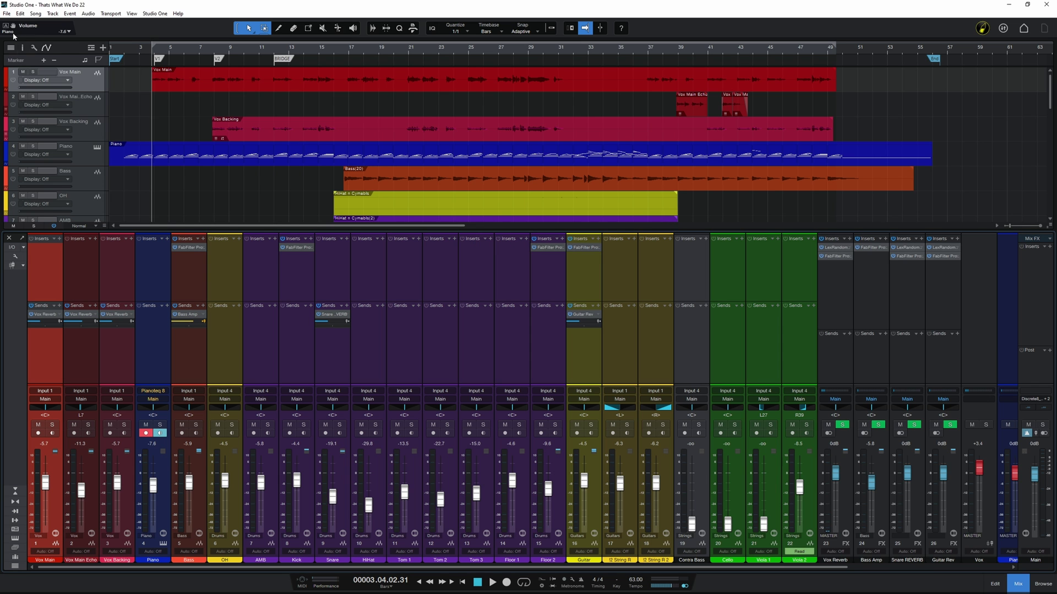
{"action": "left_click", "coordinate": [7, 14]}
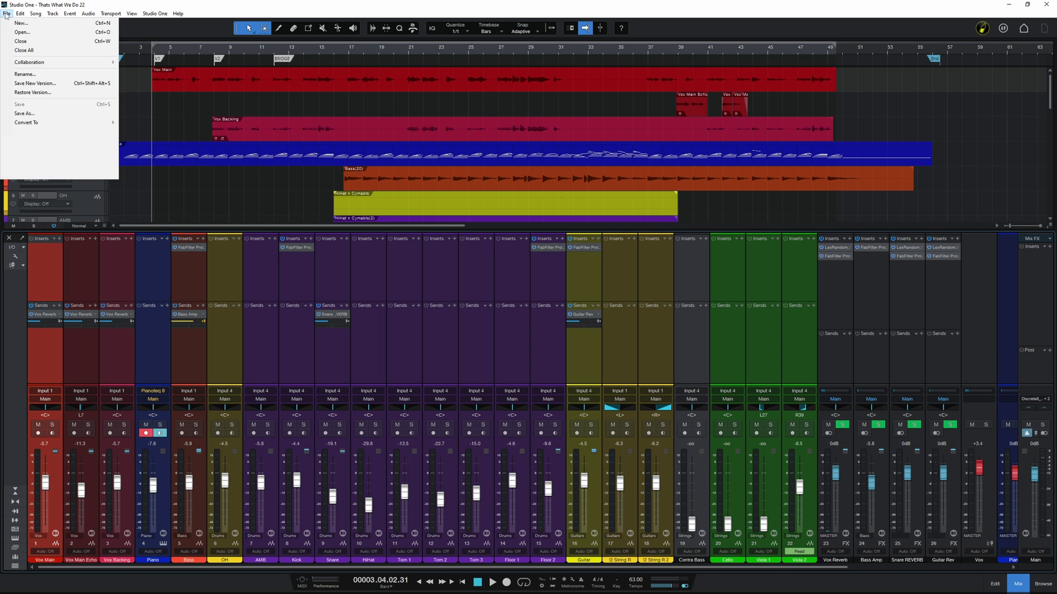
{"action": "left_click", "coordinate": [23, 41]}
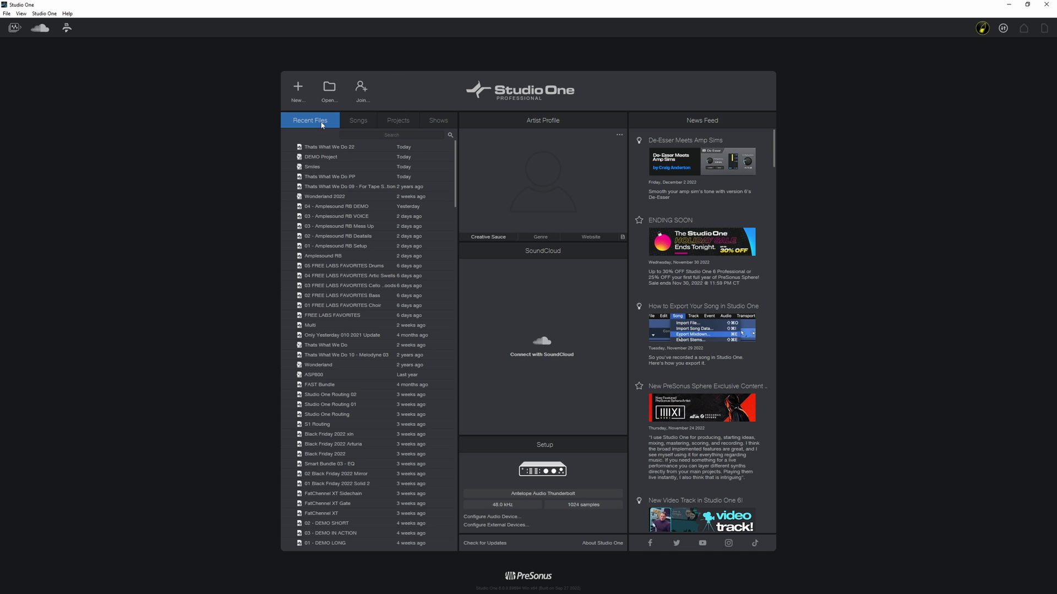
Reopen DEMO Project from the recent files and update the mastering file for Thats What We Do 22.
{"action": "left_click", "coordinate": [324, 158]}
{"action": "double_click", "coordinate": [325, 158]}
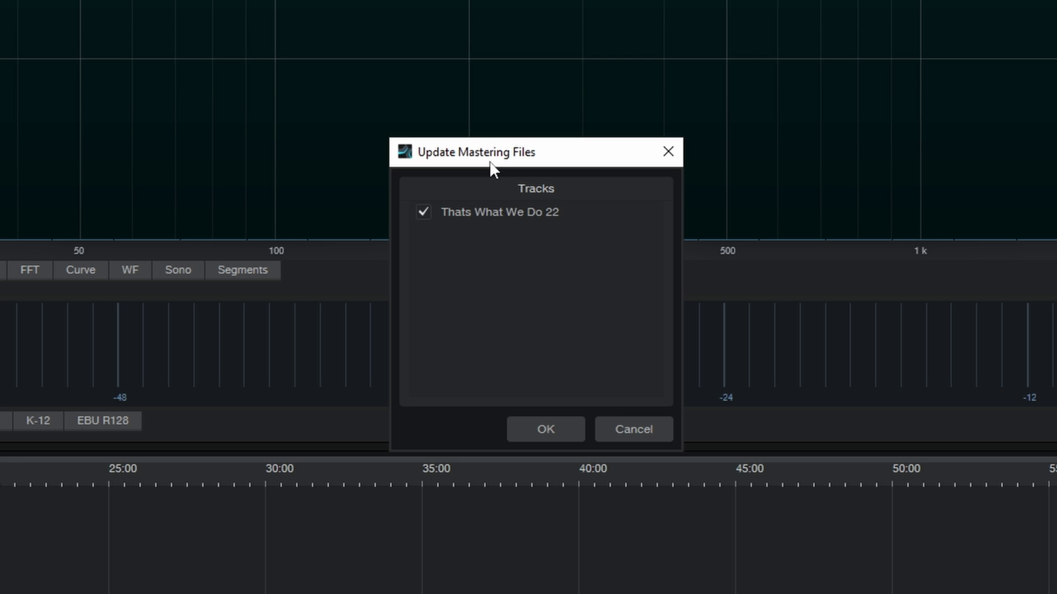
{"action": "left_click", "coordinate": [550, 439]}
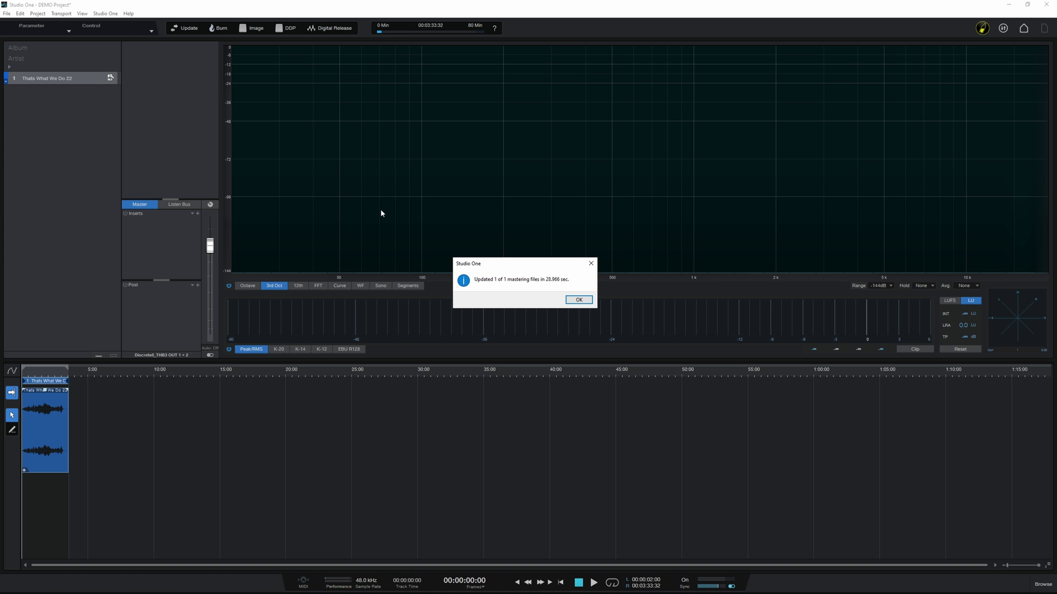
{"action": "left_click", "coordinate": [579, 300]}
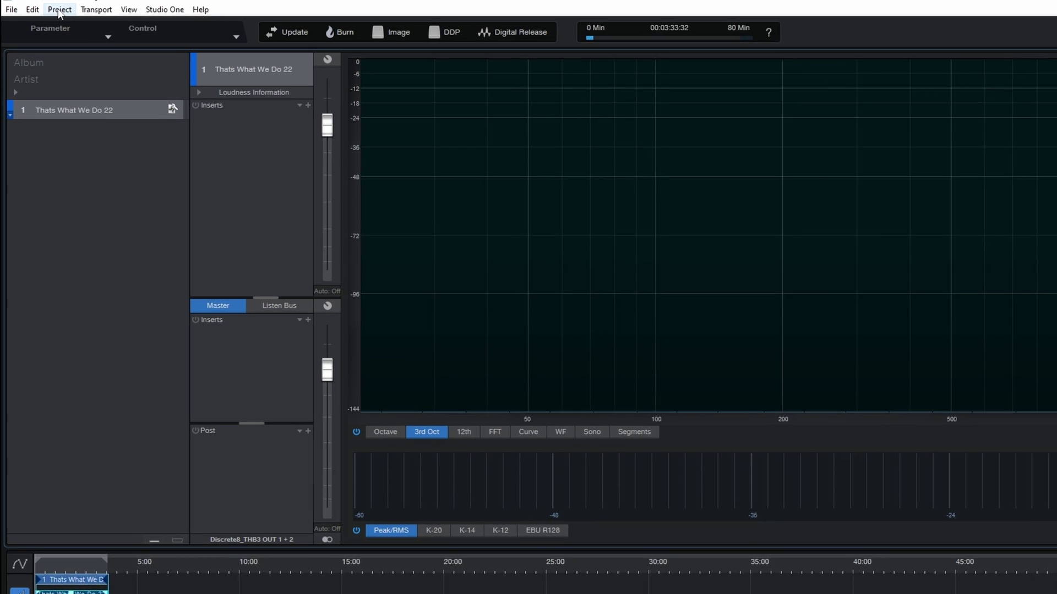
Import Hangin On.wav, Thats How We Learn(5).wav and Wonderland EP(2).wav from the Mixed Songs folder into the project.
{"action": "left_click", "coordinate": [60, 10]}
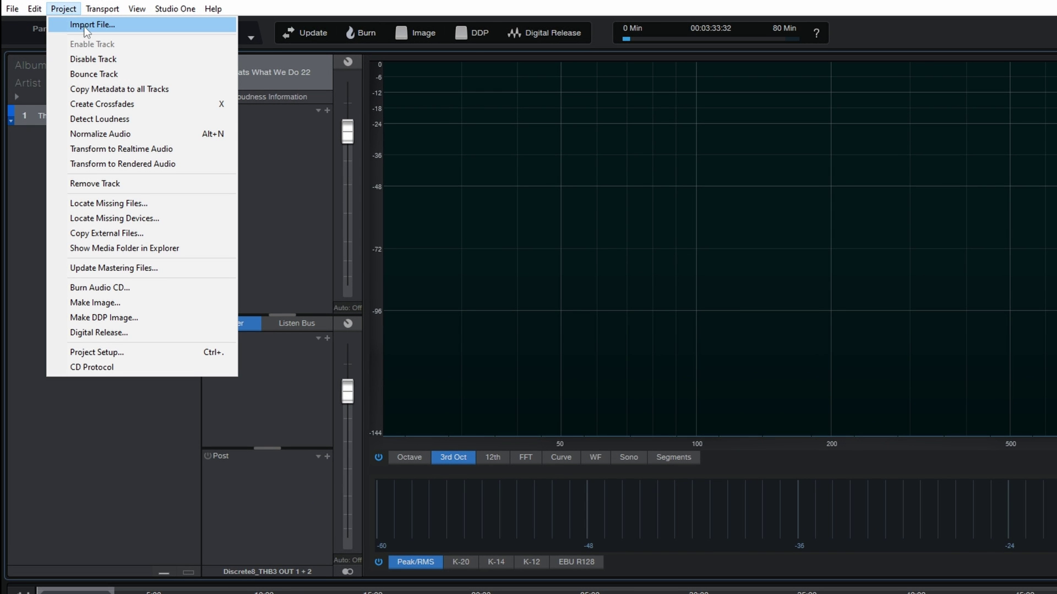
{"action": "left_click", "coordinate": [86, 22]}
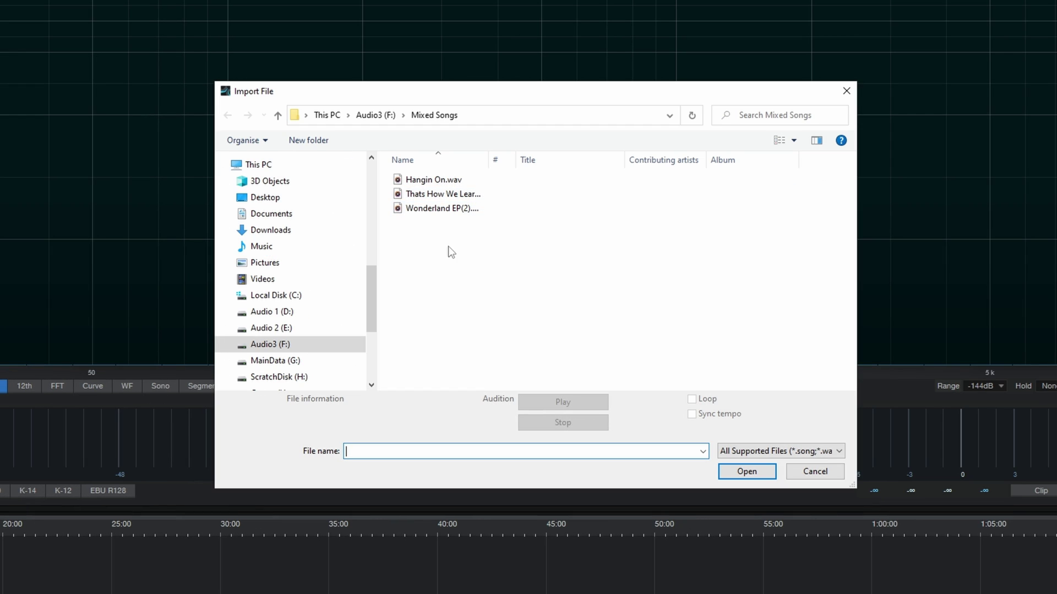
{"action": "key", "text": "ctrl+a"}
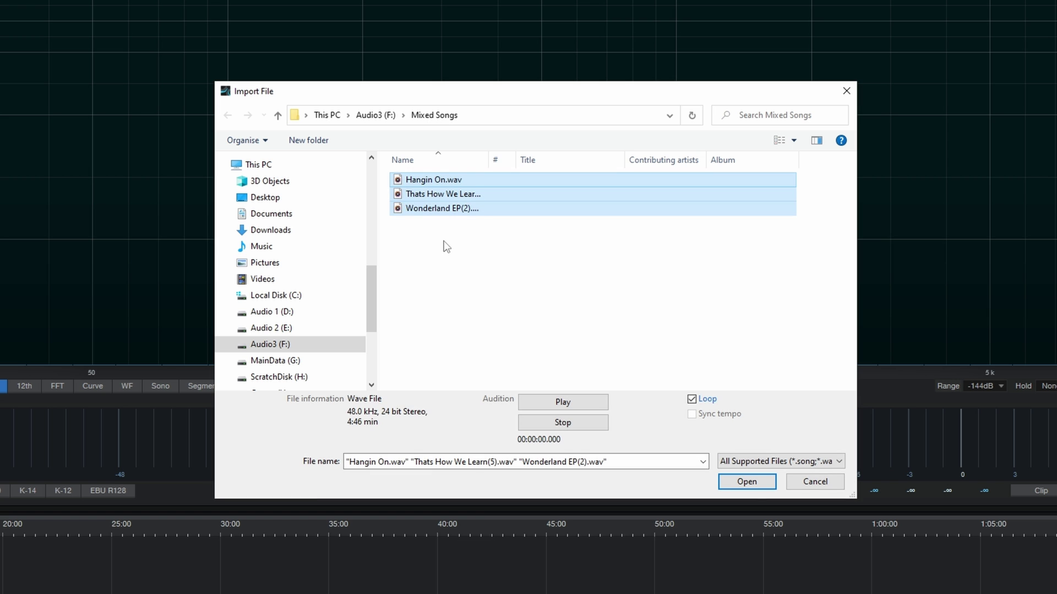
{"action": "left_click", "coordinate": [746, 481]}
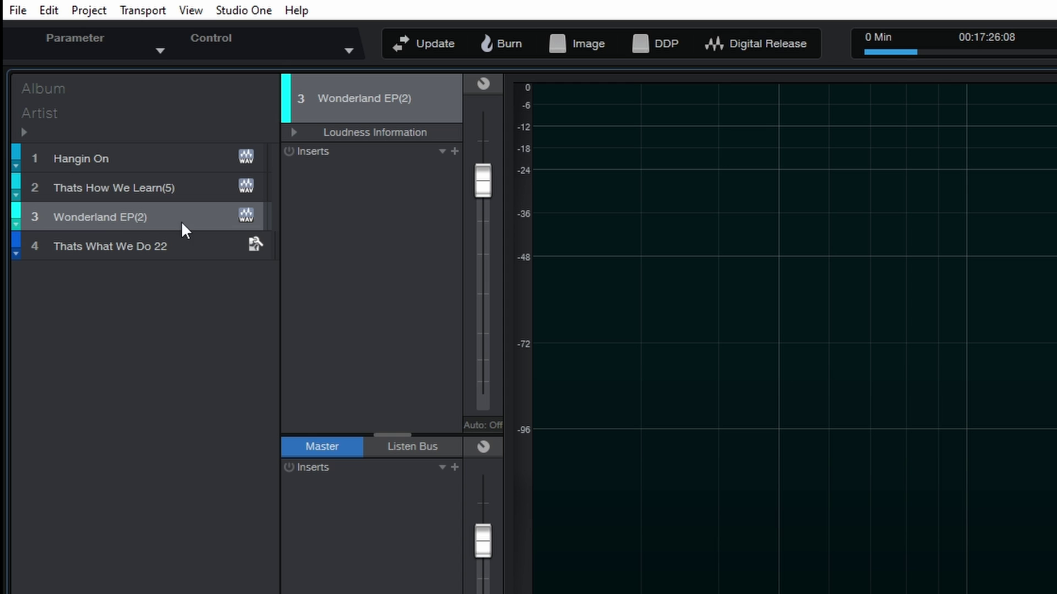
Move Wonderland EP(2) to the first place in the track order, and try deleting that track and undo the deletion.
{"action": "left_click_drag", "start_coordinate": [190, 217], "coordinate": [193, 161]}
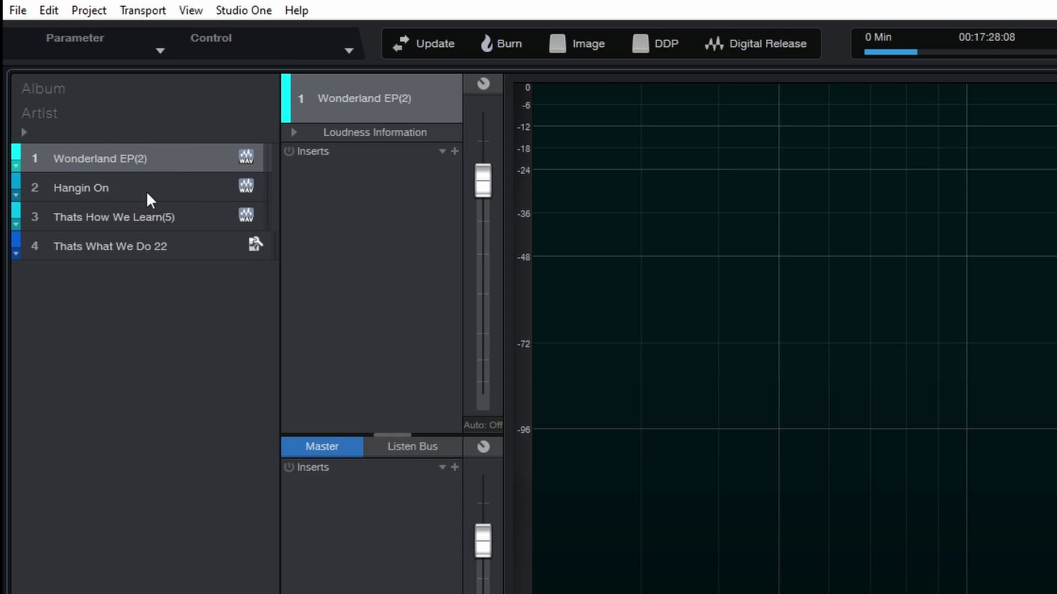
{"action": "key", "text": "Delete"}
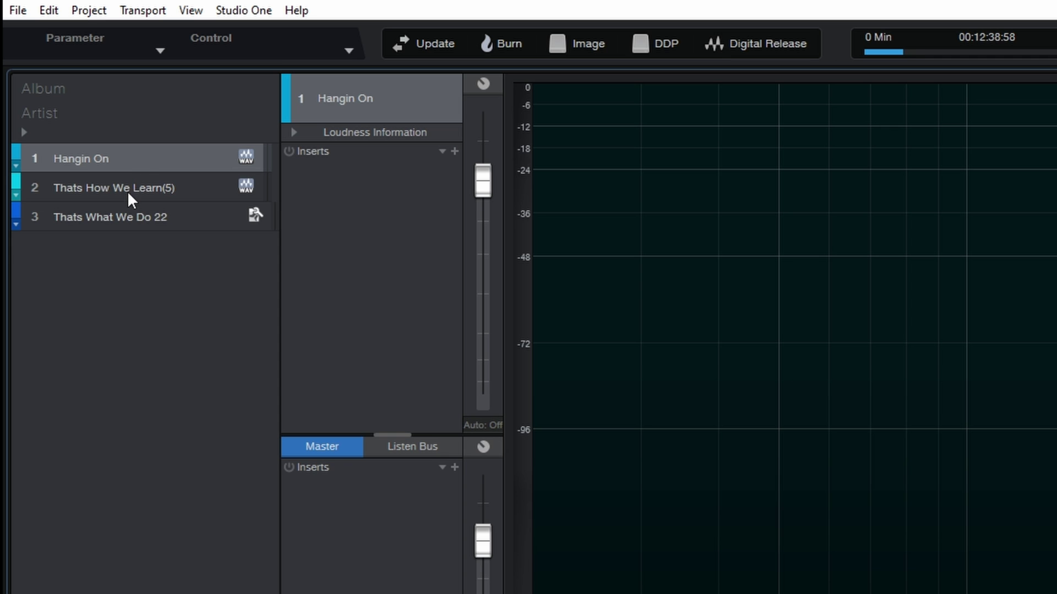
{"action": "key", "text": "ctrl+z"}
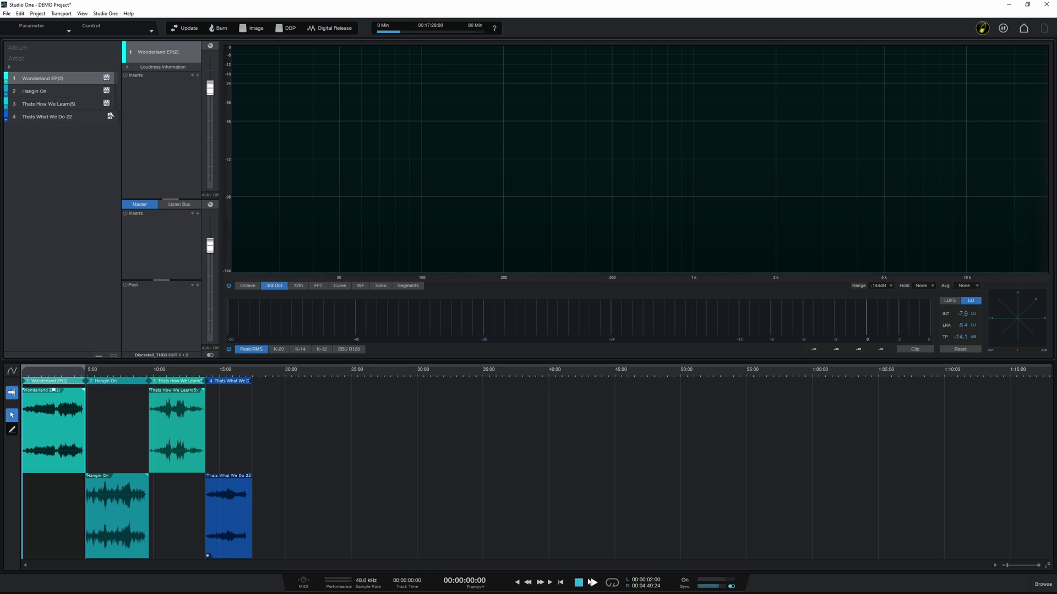
Play part of Wonderland EP(2) from about 3:04 and look over the project's tracks along the timeline.
{"action": "left_click", "coordinate": [62, 375]}
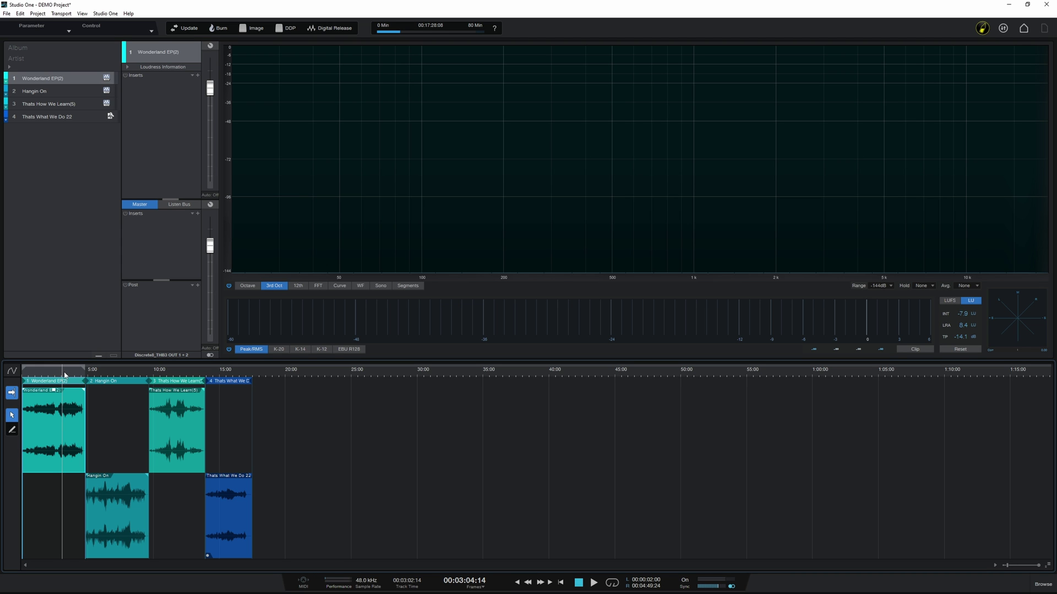
{"action": "key", "text": "space"}
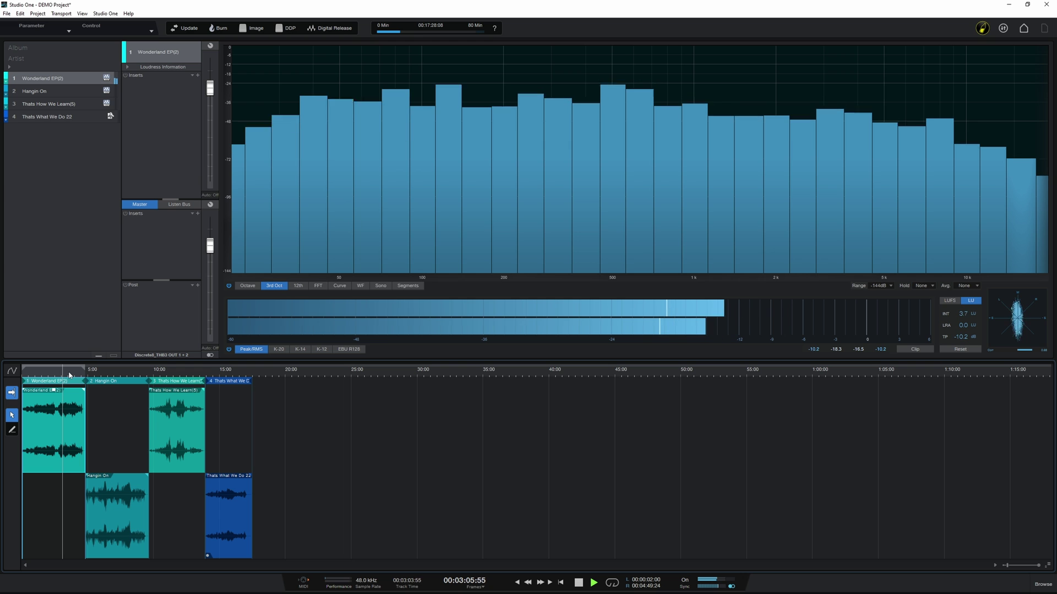
{"action": "key", "text": "space"}
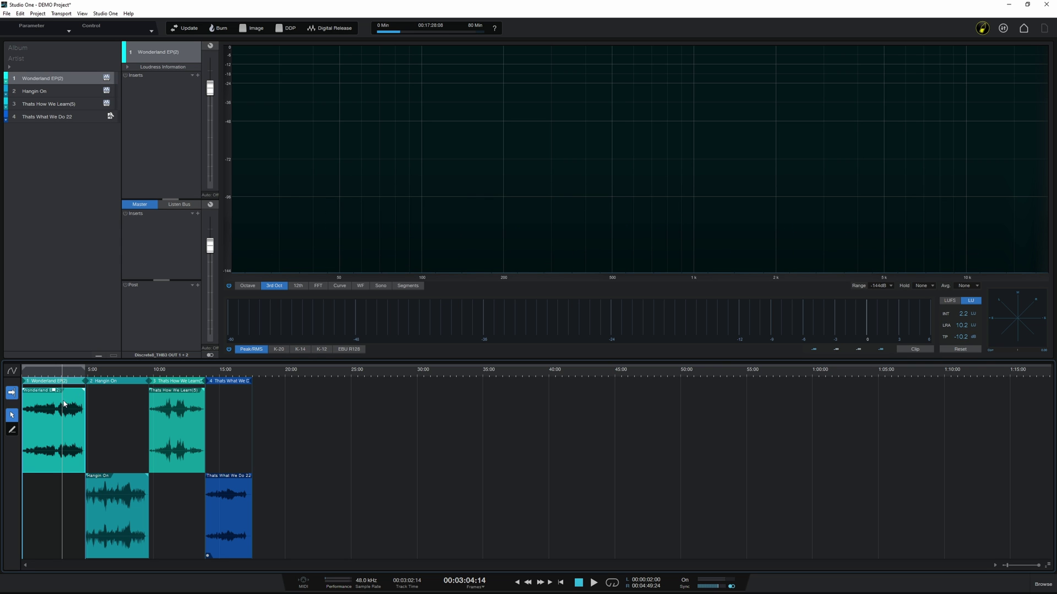
{"action": "scroll", "coordinate": [65, 407], "scroll_direction": "up", "scroll_amount": 5}
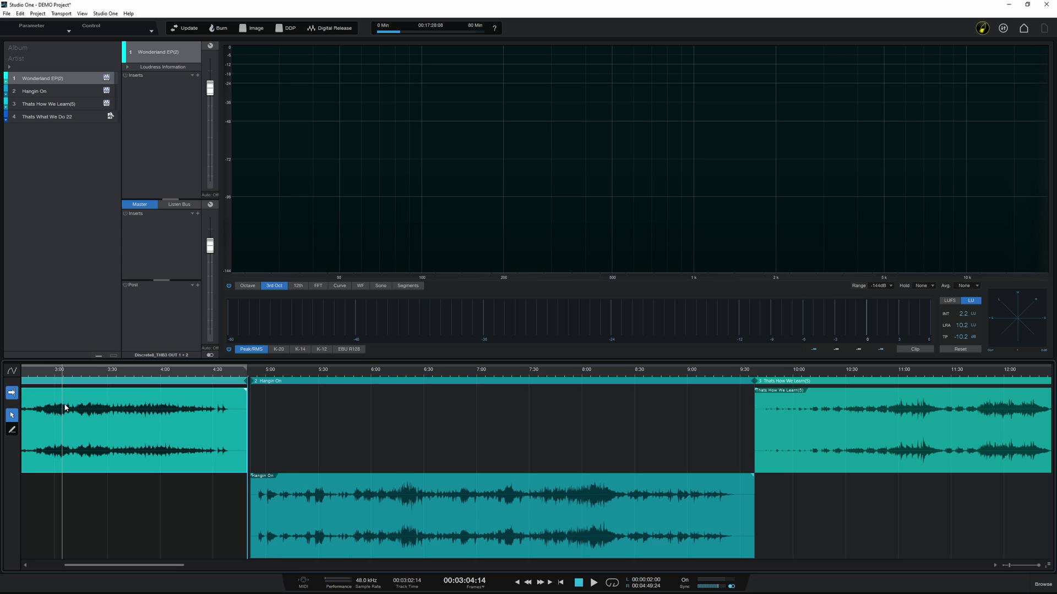
{"action": "scroll", "coordinate": [65, 407], "scroll_direction": "down", "scroll_amount": 4}
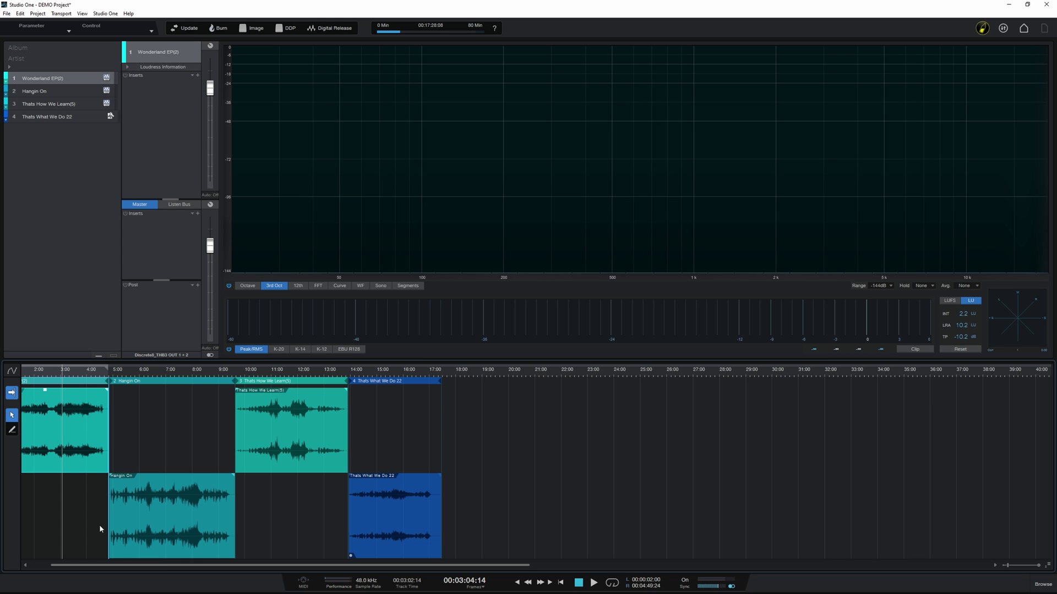
{"action": "left_click_drag", "start_coordinate": [104, 565], "coordinate": [72, 567]}
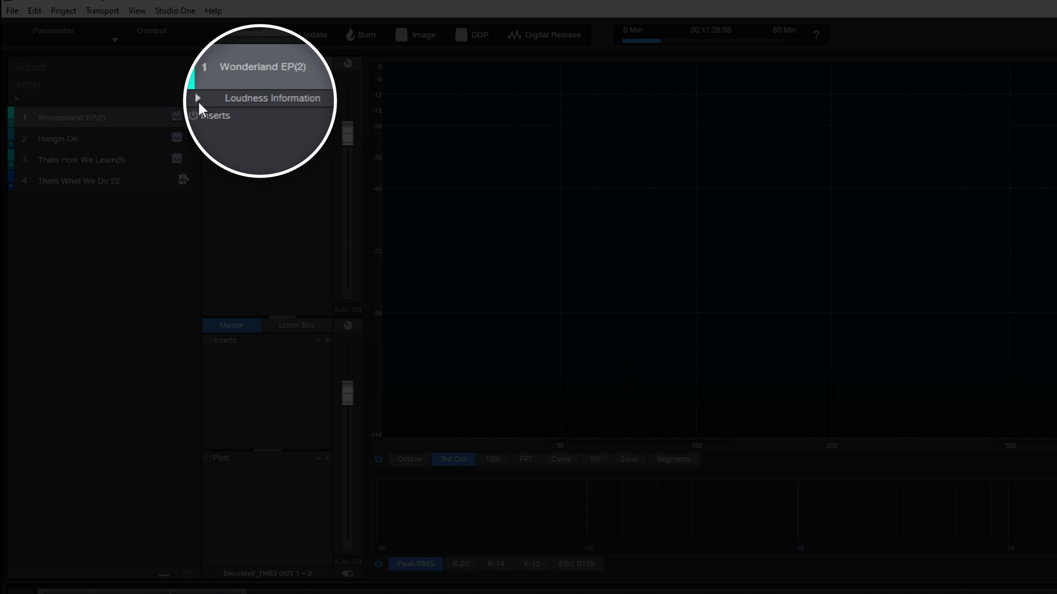
Expand the Loudness Information of the Wonderland EP(2) track.
{"action": "left_click", "coordinate": [211, 99]}
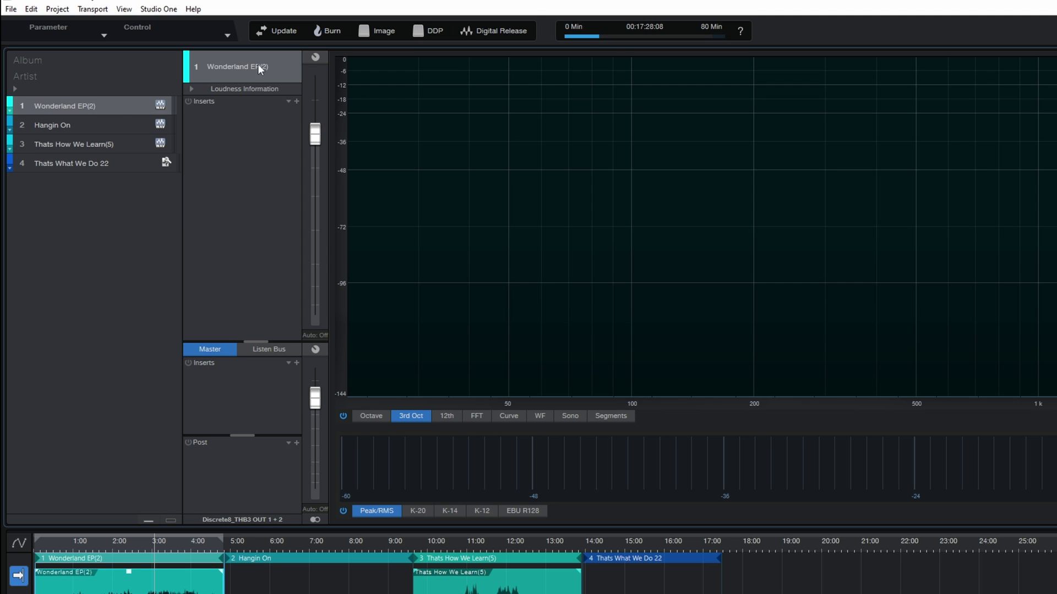
Insert Pro-Q 3 on the Wonderland EP(2) track and add a 12 dB/oct low-cut band at about 37 Hz.
{"action": "left_click", "coordinate": [297, 103]}
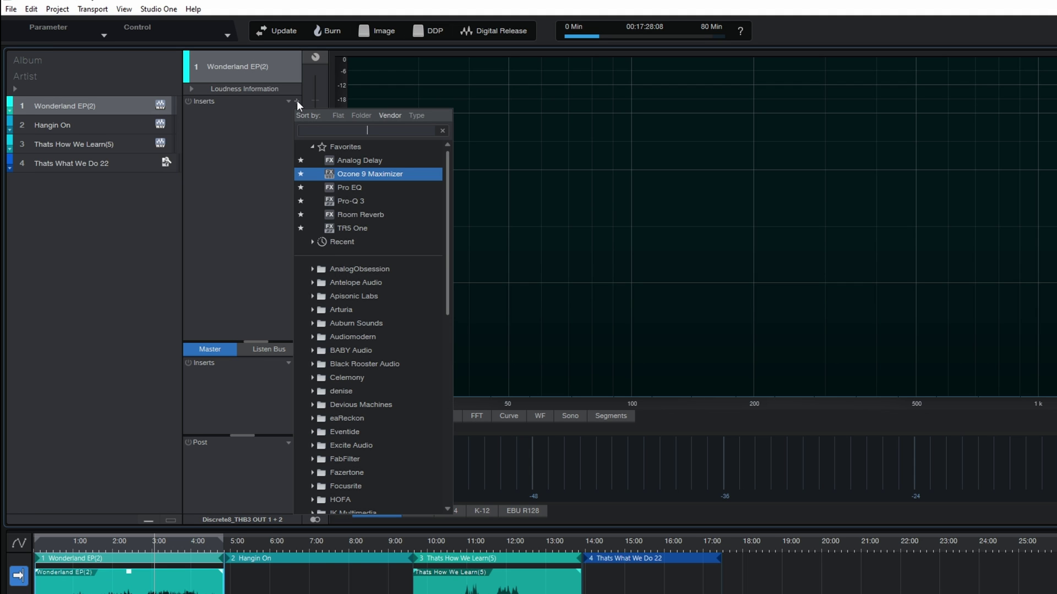
{"action": "left_click", "coordinate": [392, 148]}
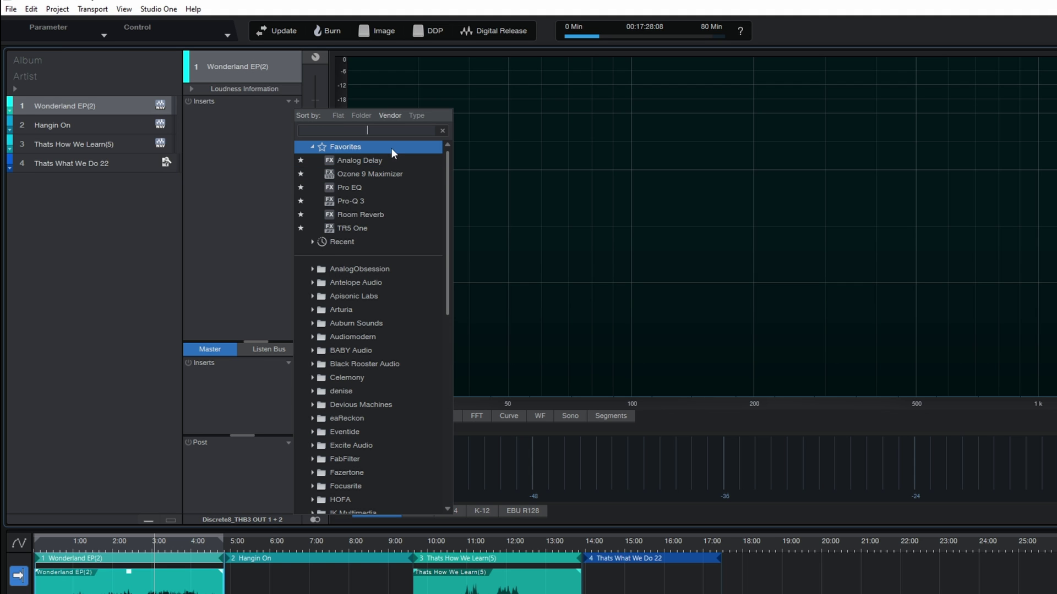
{"action": "left_click", "coordinate": [352, 200]}
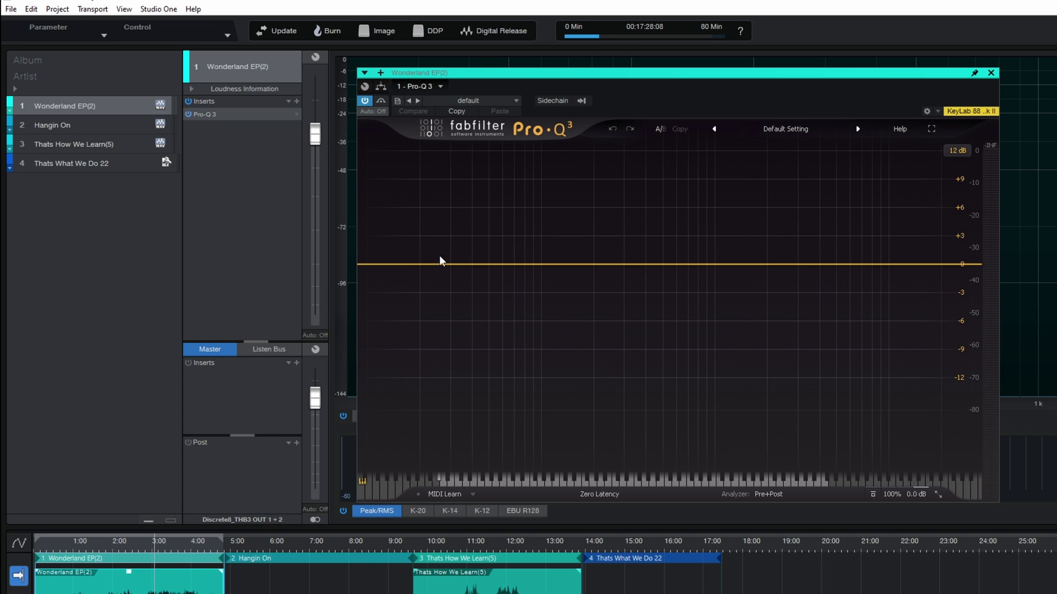
{"action": "left_click", "coordinate": [447, 271]}
{"action": "mouse_move", "coordinate": [416, 318]}
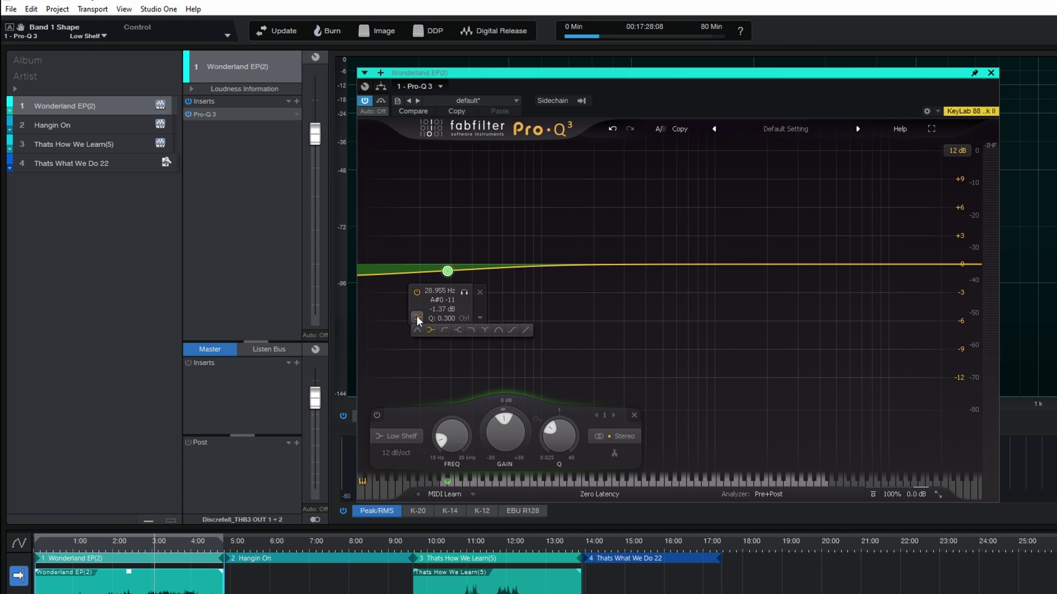
{"action": "left_click", "coordinate": [444, 331]}
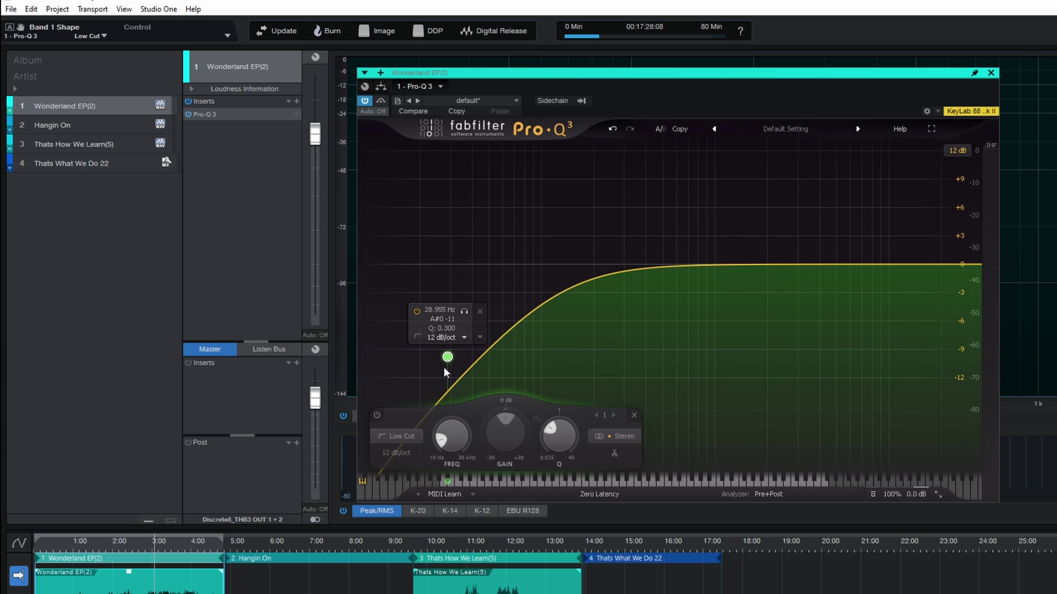
{"action": "left_click_drag", "start_coordinate": [447, 356], "coordinate": [467, 297]}
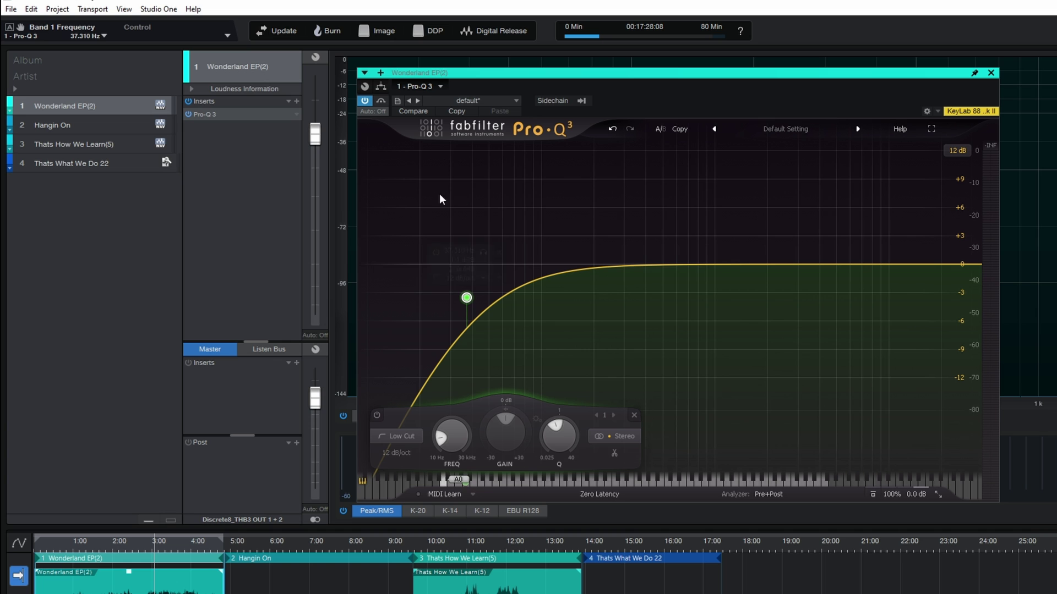
Add TR5 One and Ozone 9 Maximizer after Pro-Q 3 in the Wonderland EP(2) inserts.
{"action": "left_click", "coordinate": [297, 101]}
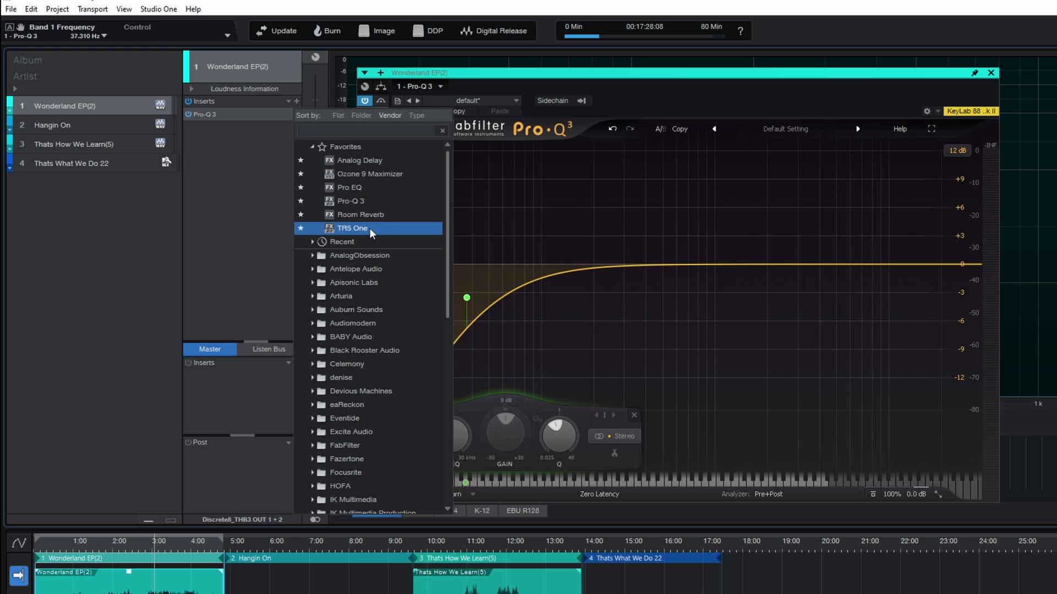
{"action": "left_click", "coordinate": [385, 226]}
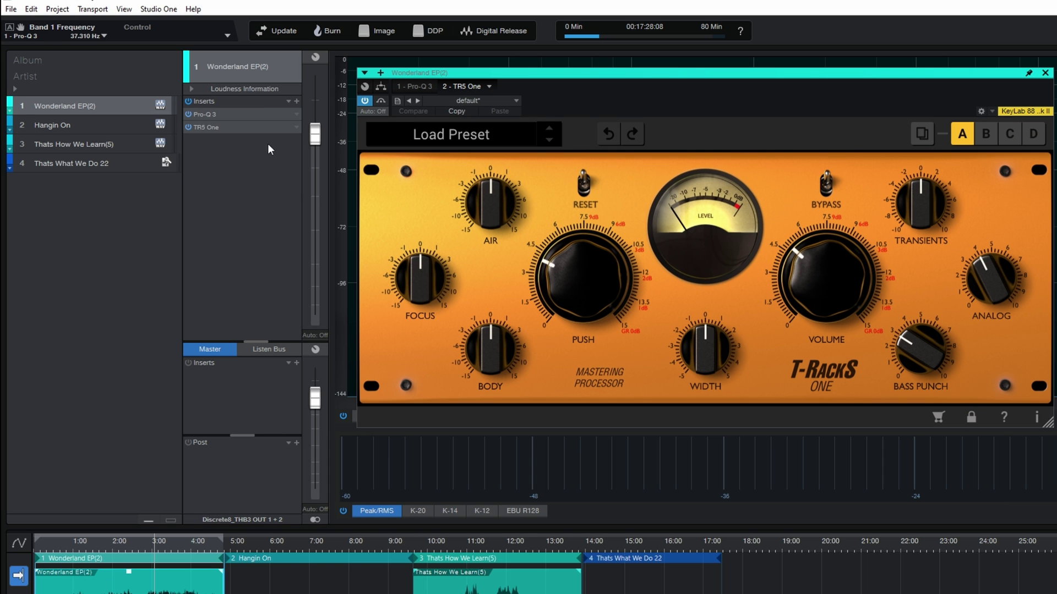
{"action": "left_click", "coordinate": [296, 102]}
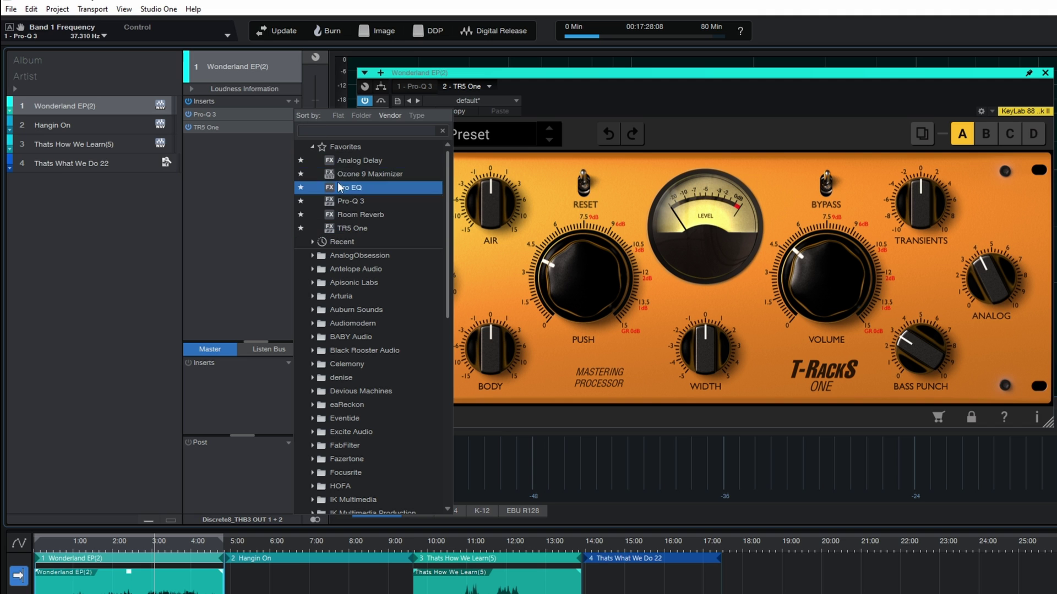
{"action": "left_click", "coordinate": [389, 174]}
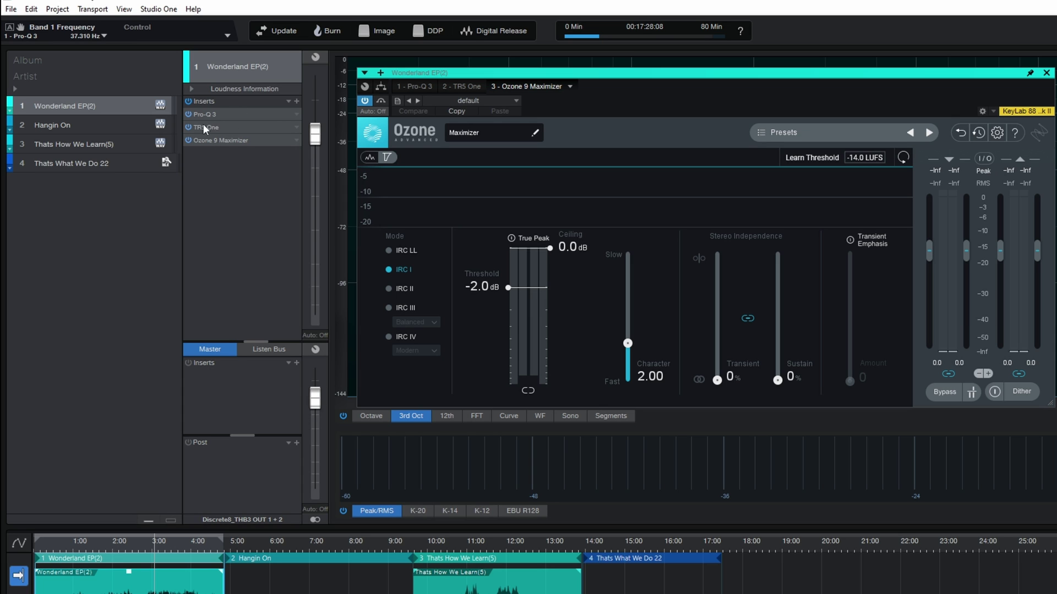
Look over the other tracks' inserts, and copy Pro-Q 3 with its settings from Wonderland EP(2) to the Hangin On track.
{"action": "left_click", "coordinate": [54, 126]}
{"action": "left_click", "coordinate": [80, 161]}
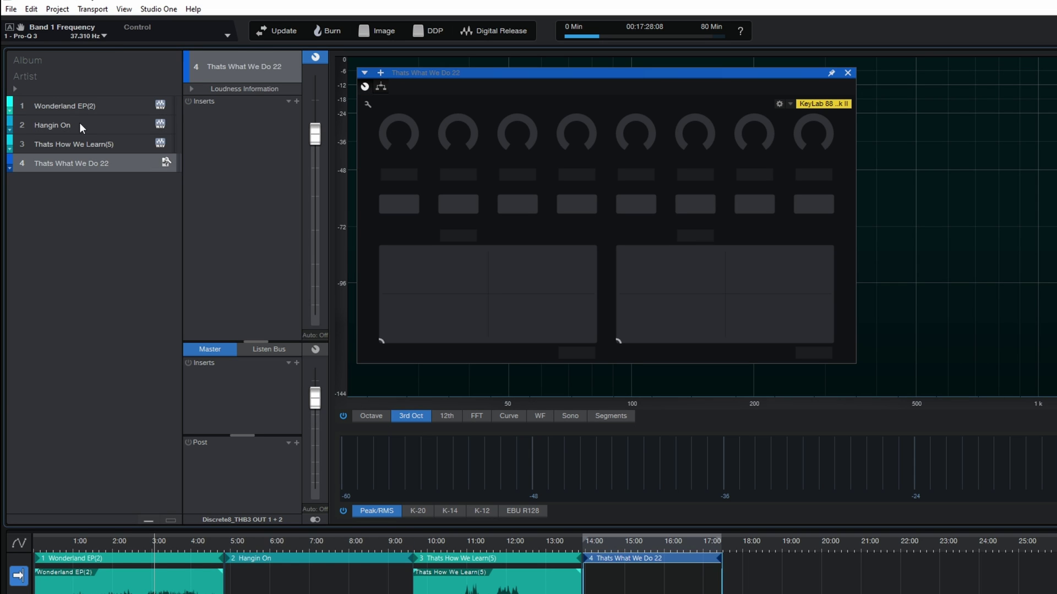
{"action": "left_click", "coordinate": [78, 123]}
{"action": "left_click", "coordinate": [78, 106]}
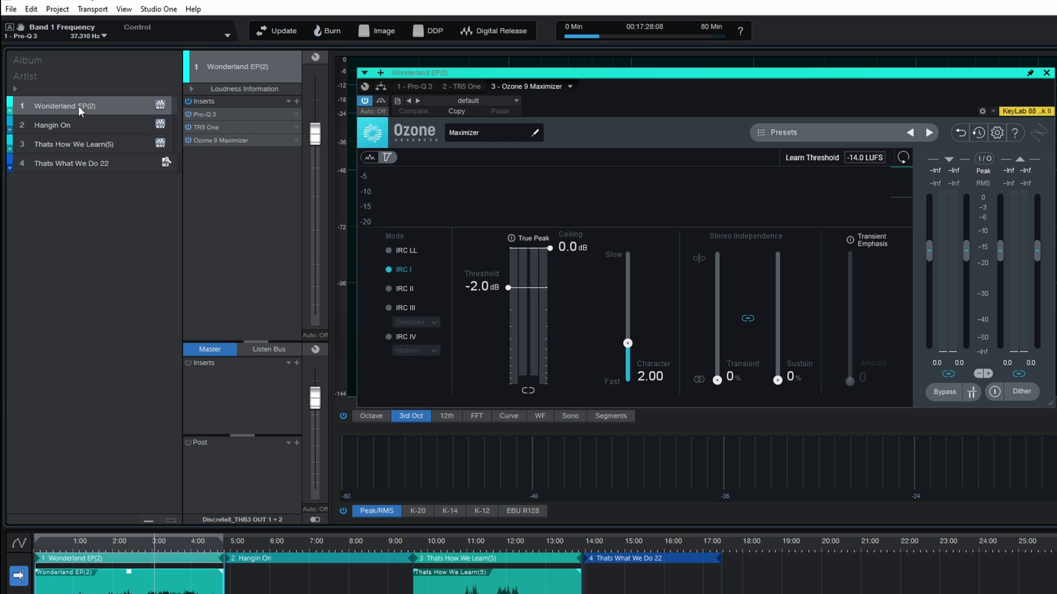
{"action": "left_click", "coordinate": [211, 115]}
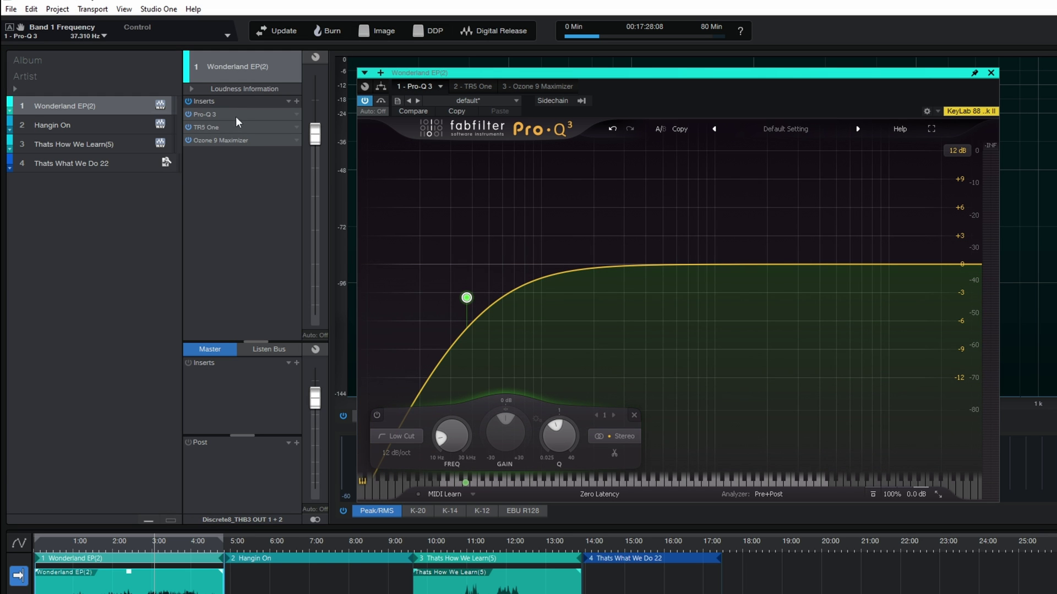
{"action": "left_click_drag", "start_coordinate": [237, 115], "coordinate": [64, 126]}
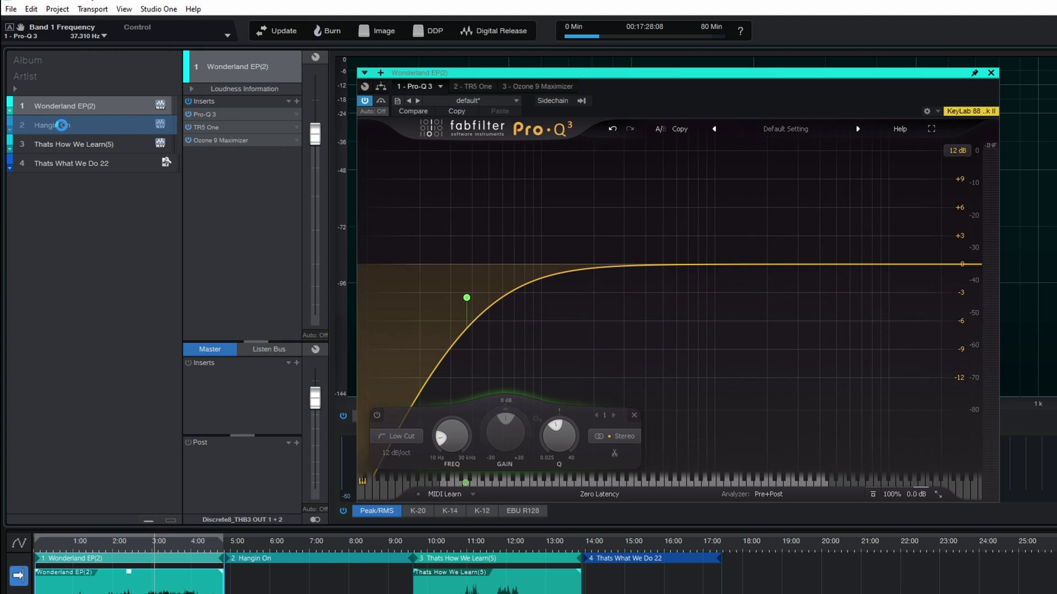
{"action": "left_click", "coordinate": [64, 125]}
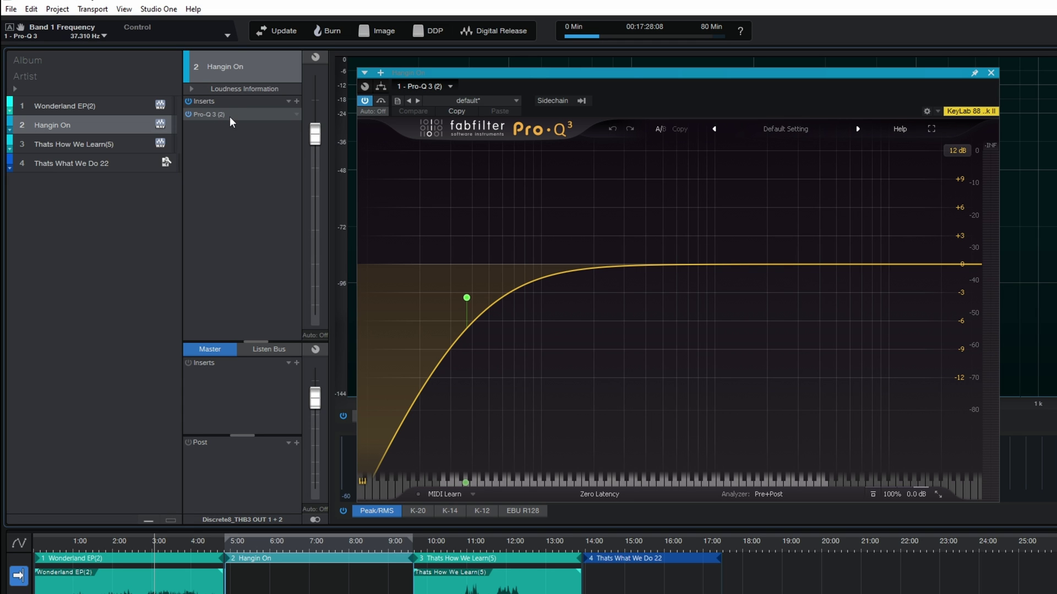
{"action": "mouse_move", "coordinate": [468, 301]}
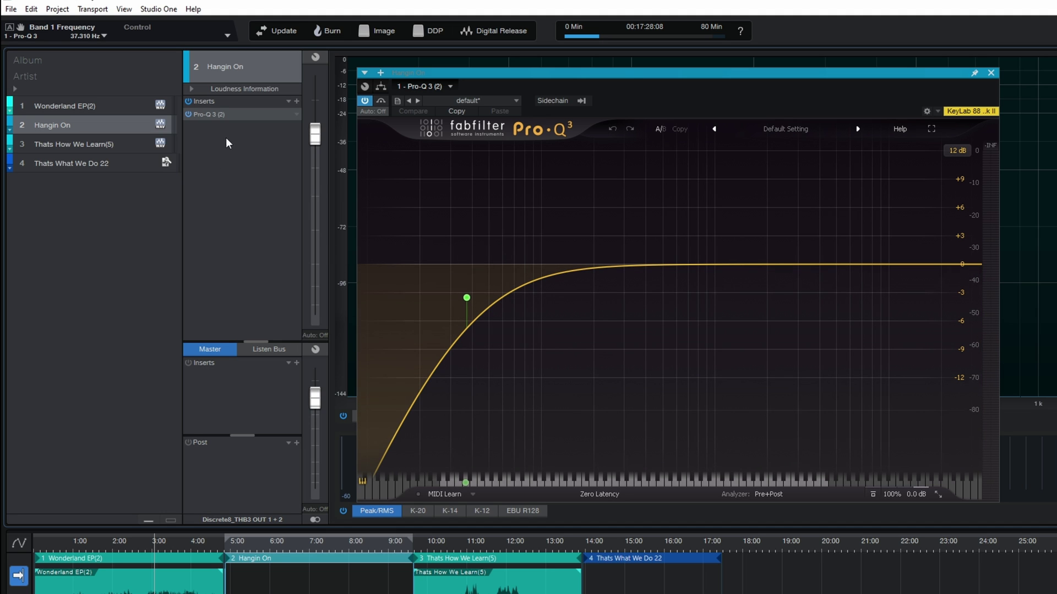
{"action": "left_click", "coordinate": [990, 73]}
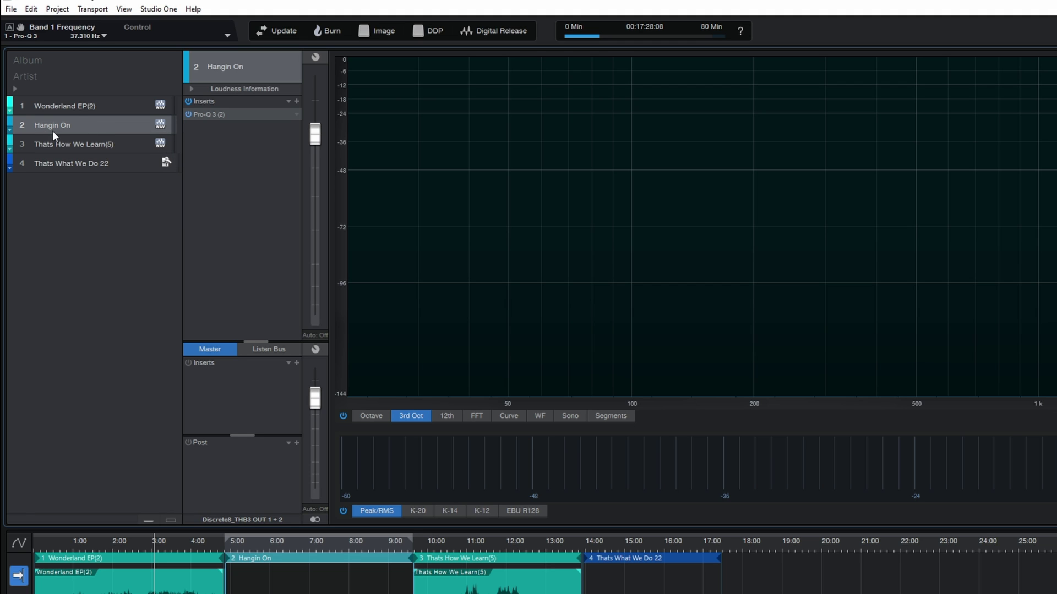
Store the inserts of the Wonderland EP(2) track as an FX chain preset named MAster1.
{"action": "left_click", "coordinate": [73, 106]}
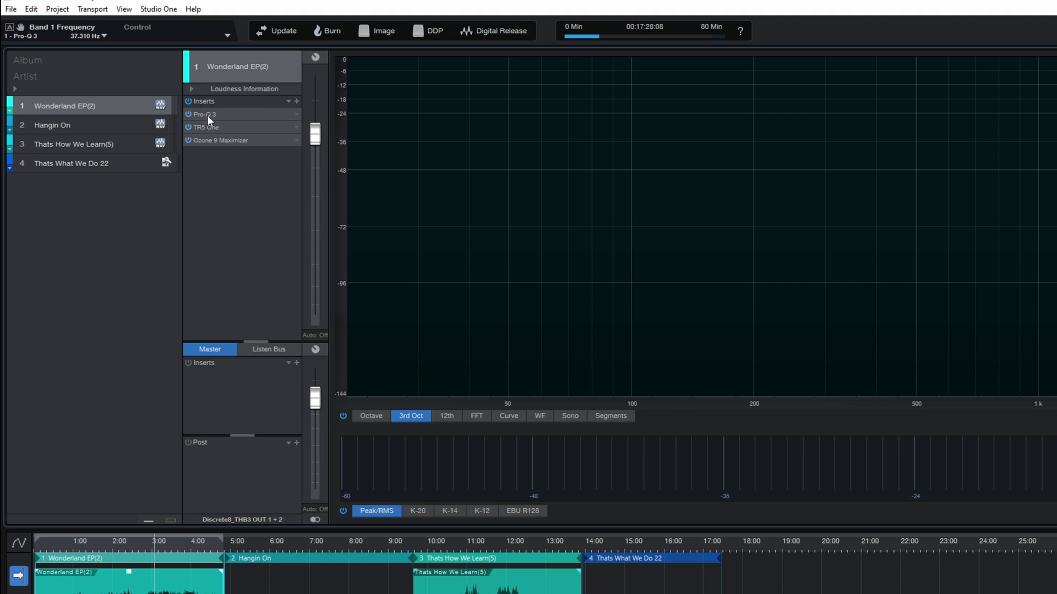
{"action": "left_click", "coordinate": [288, 102]}
{"action": "left_click", "coordinate": [337, 116]}
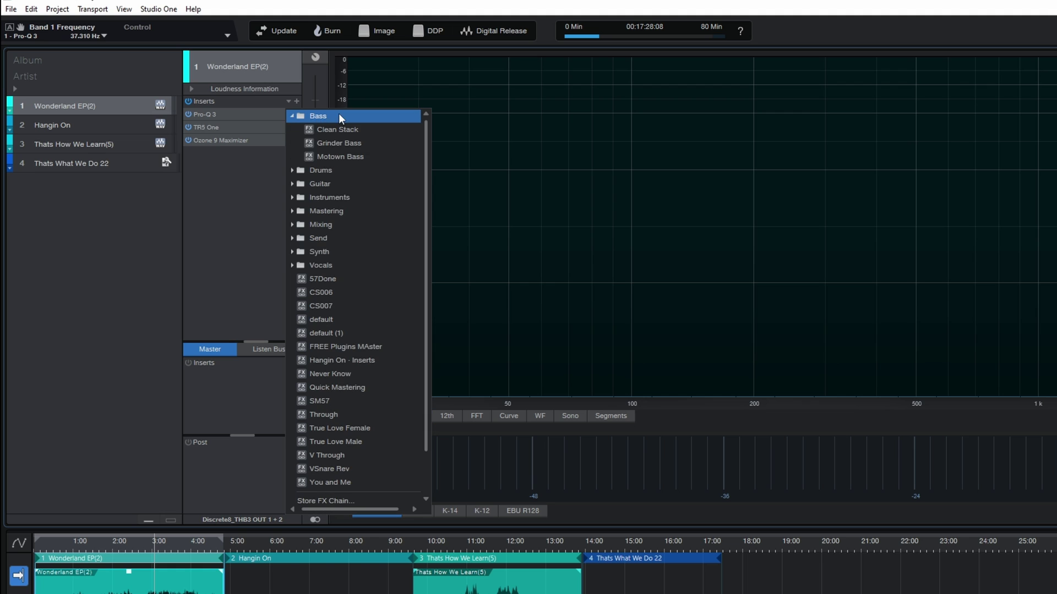
{"action": "left_click", "coordinate": [322, 498]}
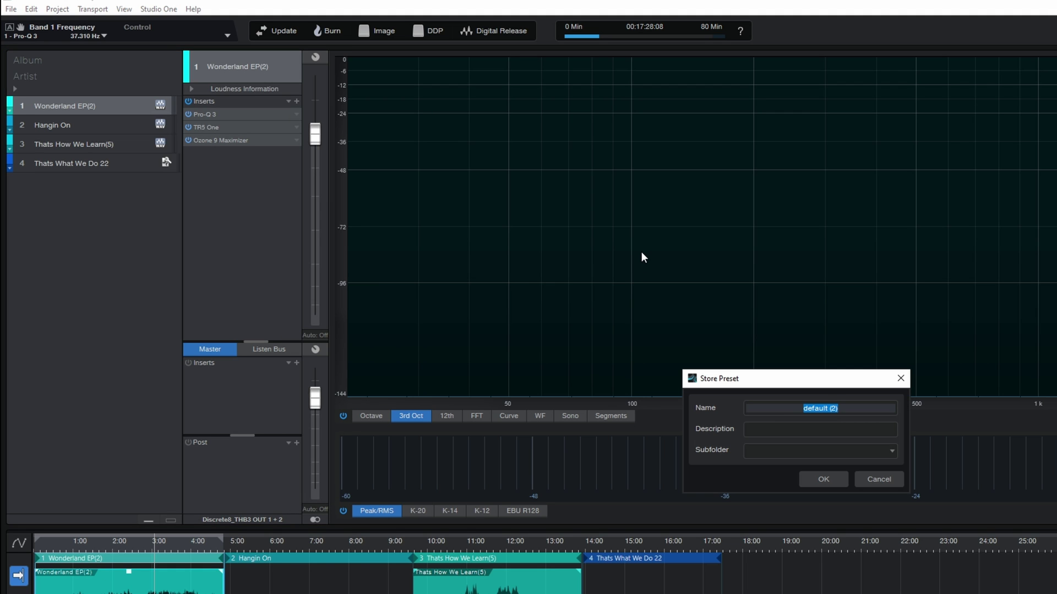
{"action": "type", "text": "MAster1"}
{"action": "key", "text": "Return"}
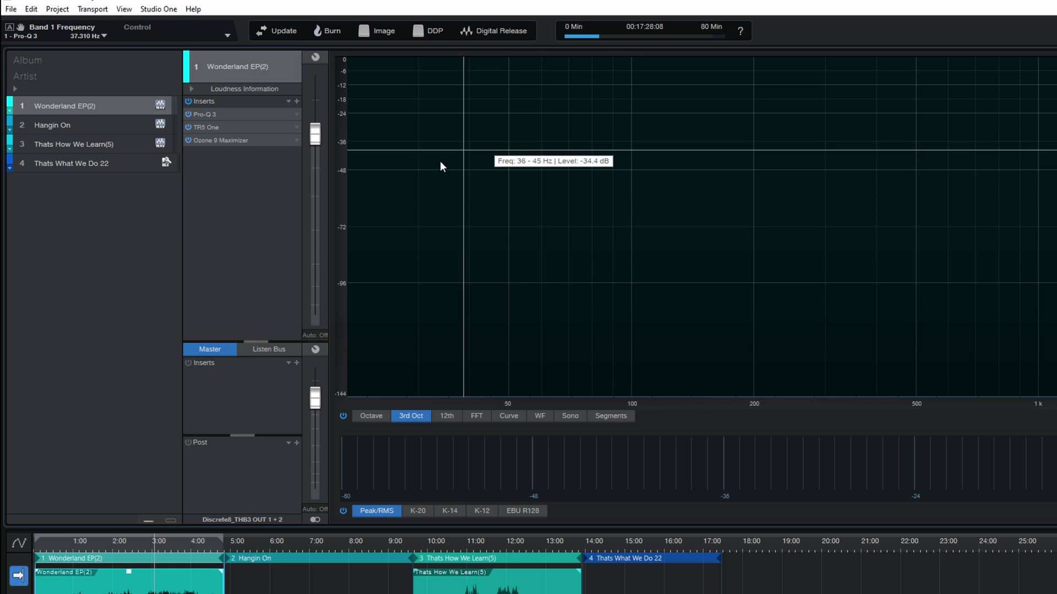
Load the MAster1 FX chain on the Hangin On track.
{"action": "left_click", "coordinate": [49, 126]}
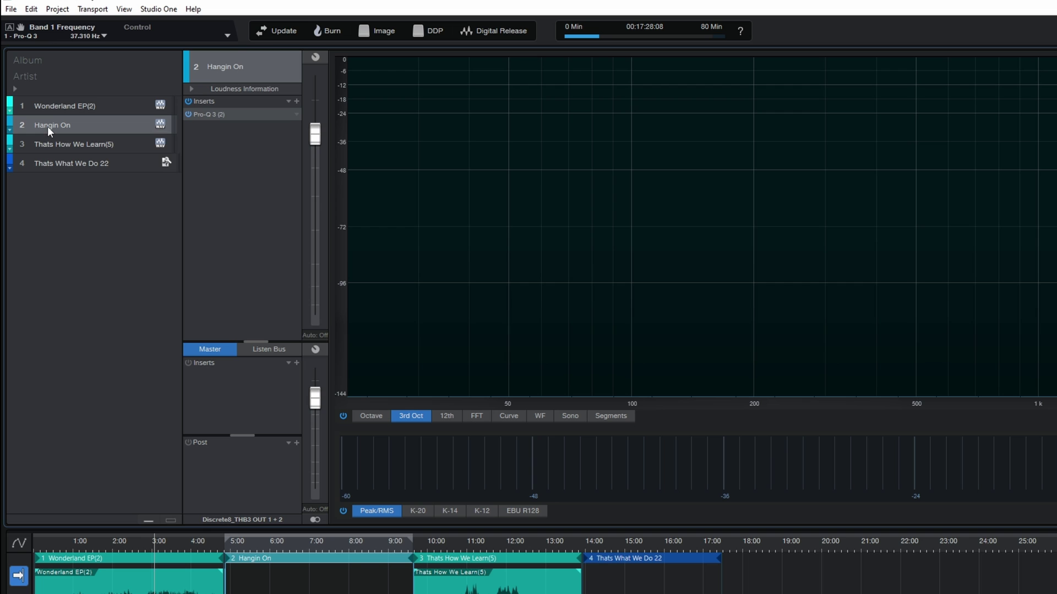
{"action": "left_click", "coordinate": [287, 102]}
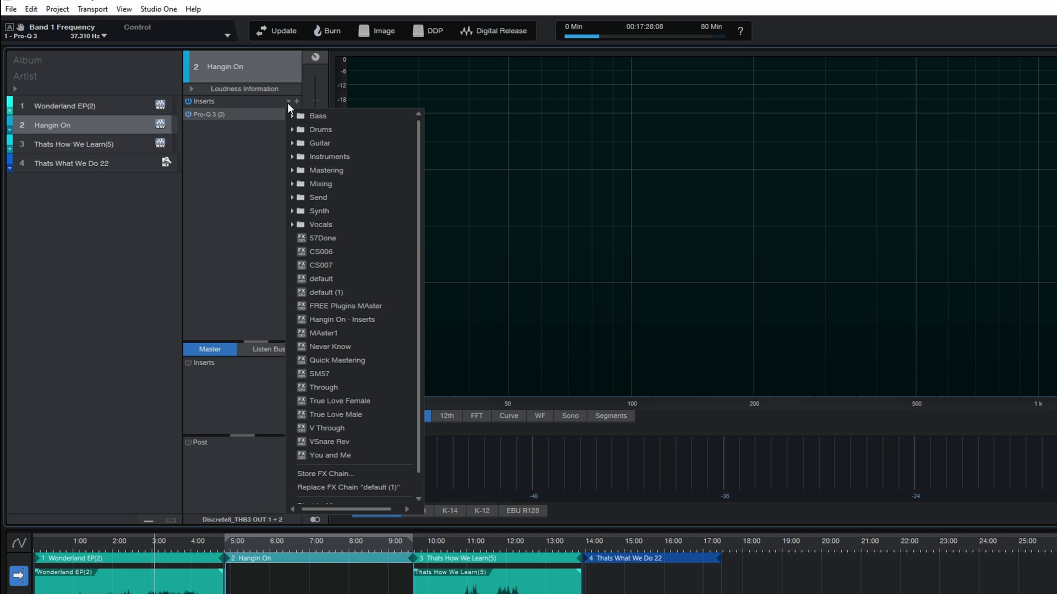
{"action": "left_click", "coordinate": [332, 333]}
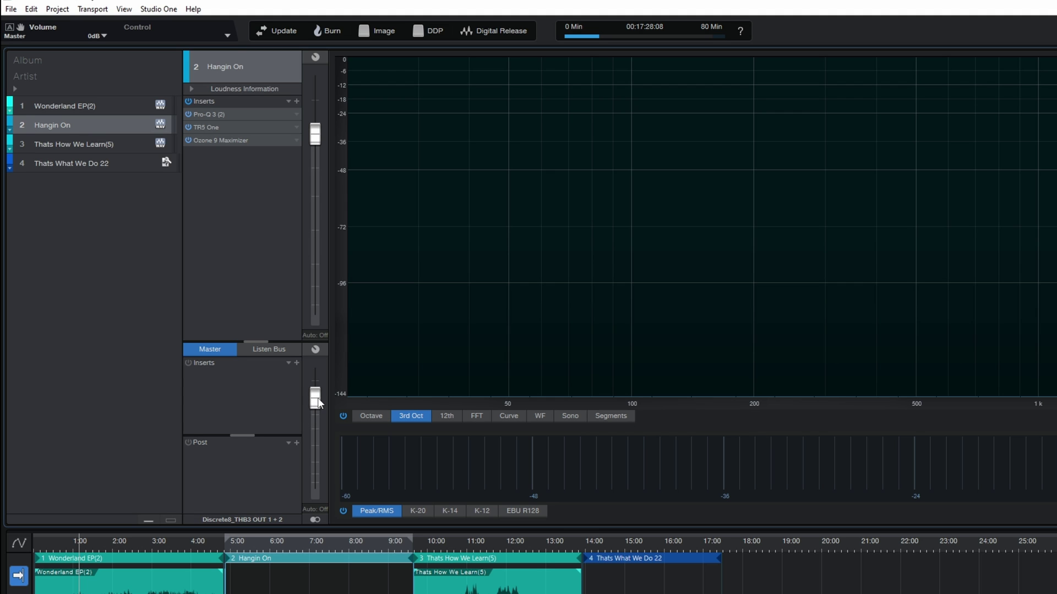
Add a Level Meter to the Post section of the Master and reposition its window.
{"action": "mouse_move", "coordinate": [315, 399]}
{"action": "left_mouse_down"}
{"action": "mouse_move", "coordinate": [313, 486]}
{"action": "mouse_move", "coordinate": [315, 386]}
{"action": "mouse_move", "coordinate": [314, 481]}
{"action": "mouse_move", "coordinate": [315, 399]}
{"action": "left_mouse_up"}
{"action": "left_click", "coordinate": [297, 443]}
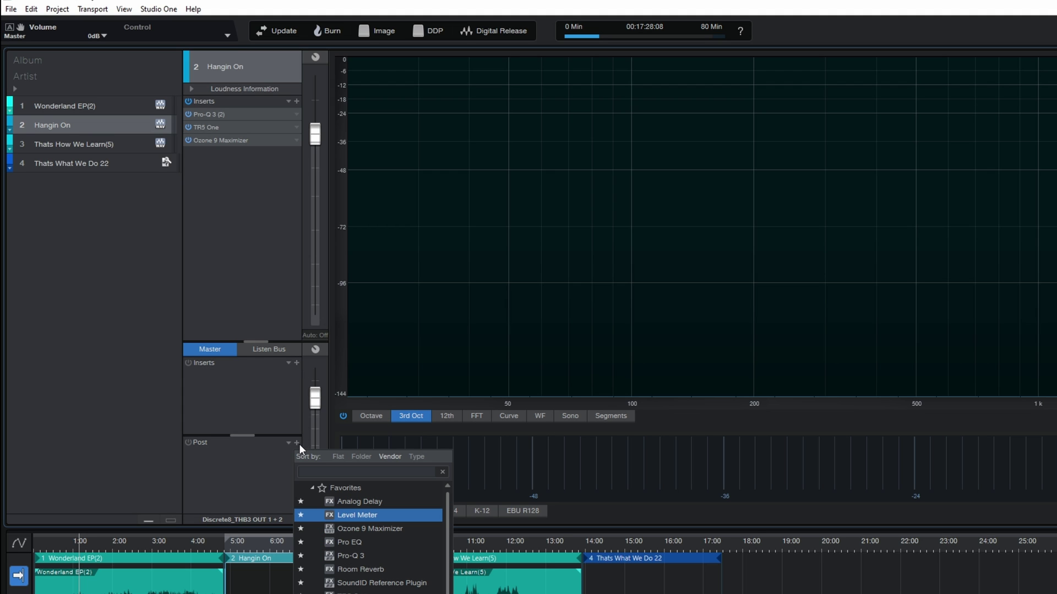
{"action": "left_click", "coordinate": [351, 514]}
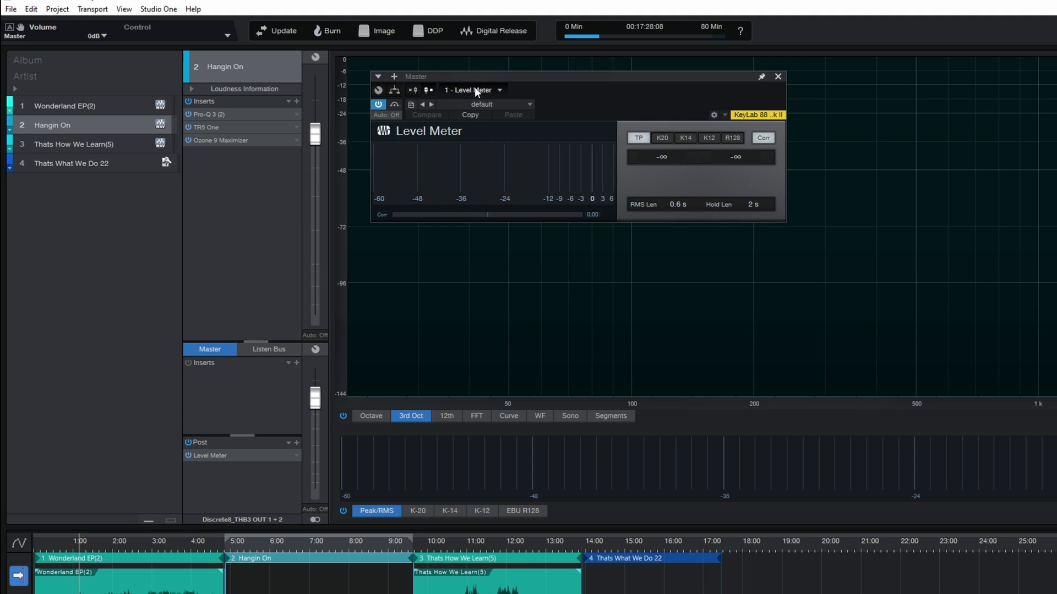
{"action": "mouse_move", "coordinate": [479, 80]}
{"action": "left_mouse_down"}
{"action": "mouse_move", "coordinate": [494, 75]}
{"action": "mouse_move", "coordinate": [465, 74]}
{"action": "left_mouse_up"}
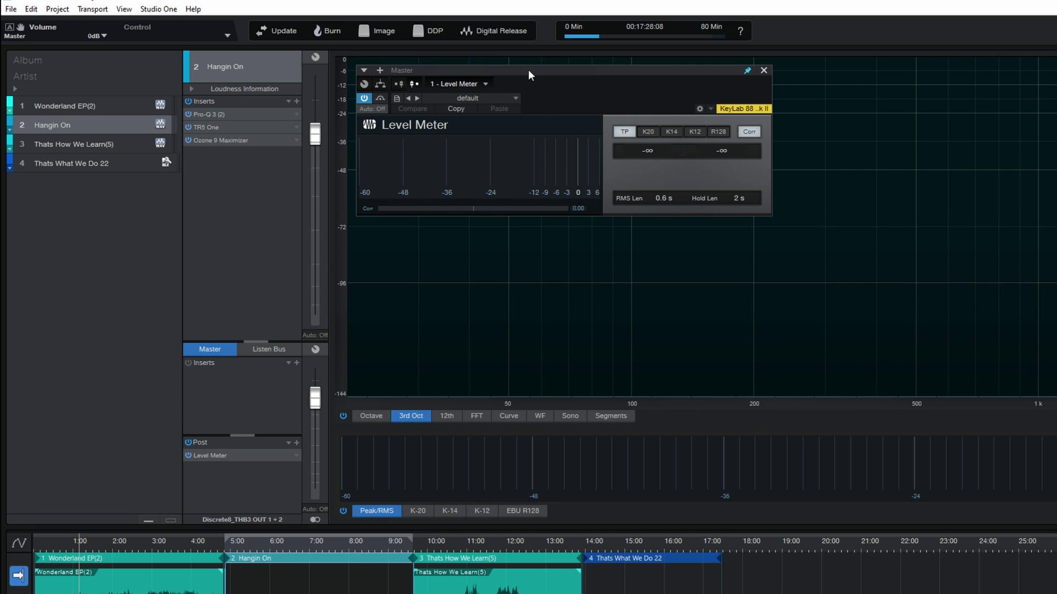
Play the project and lower the Master volume all the way to -∞ while watching the Level Meter, then stop playback.
{"action": "key", "text": "space"}
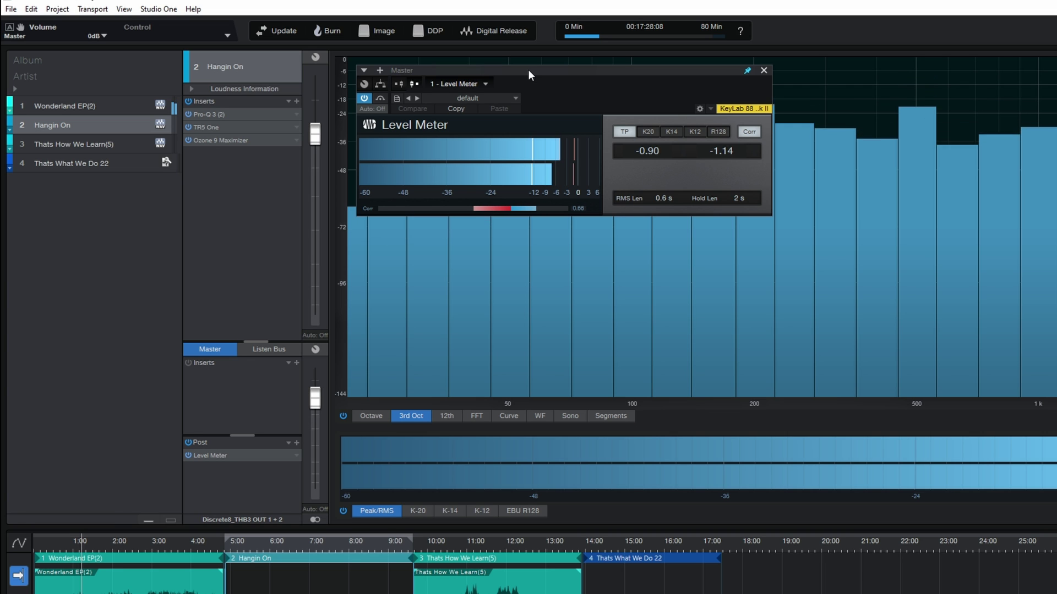
{"action": "left_click_drag", "start_coordinate": [318, 403], "coordinate": [324, 520]}
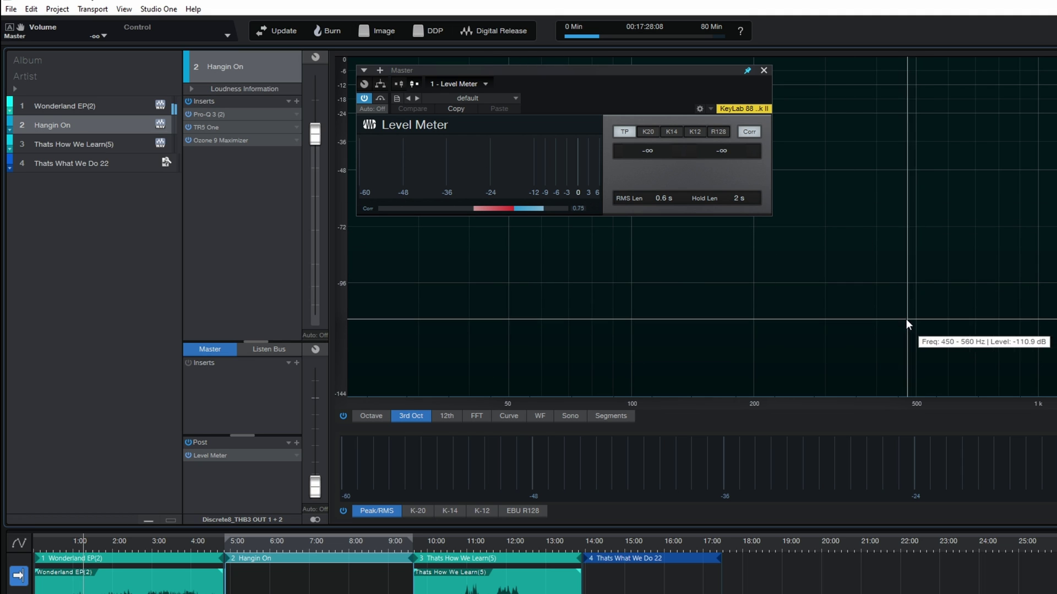
{"action": "key", "text": "space"}
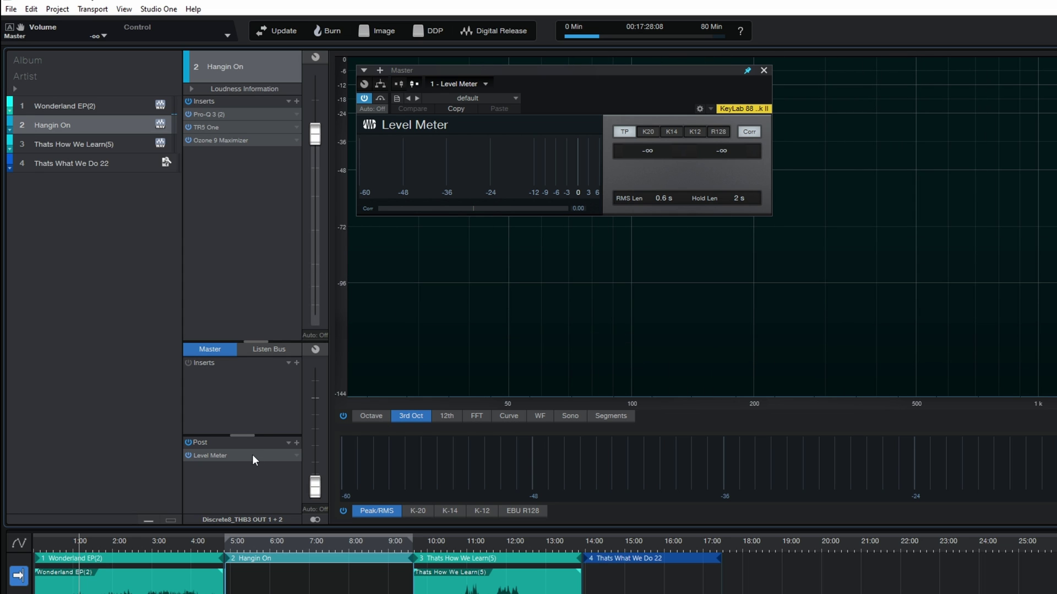
Move the Level Meter from the Master's Post section to its Inserts and play the project to compare the metering.
{"action": "left_click_drag", "start_coordinate": [233, 456], "coordinate": [240, 382]}
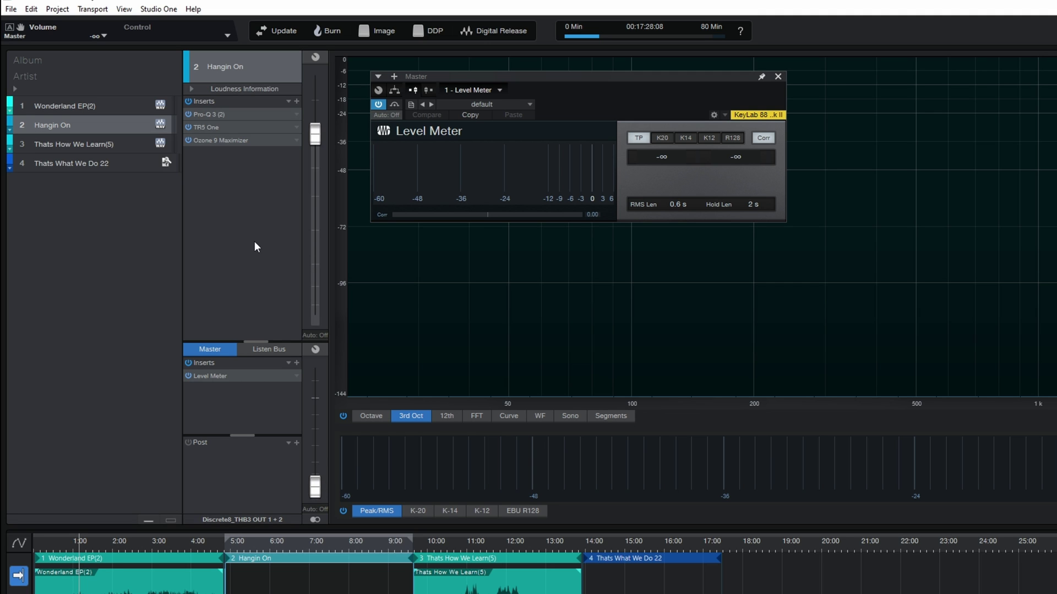
{"action": "key", "text": "space"}
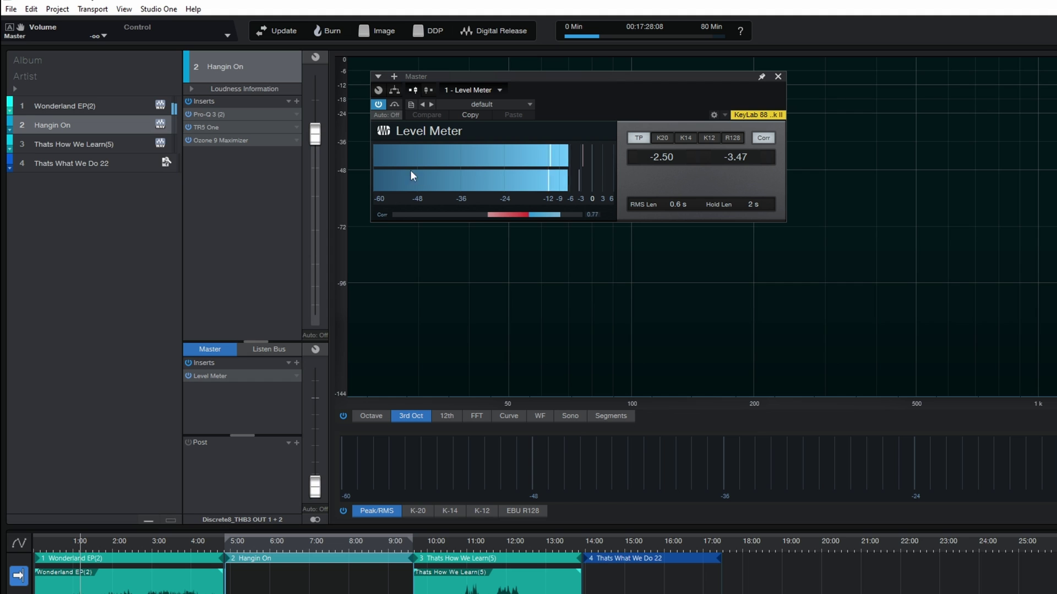
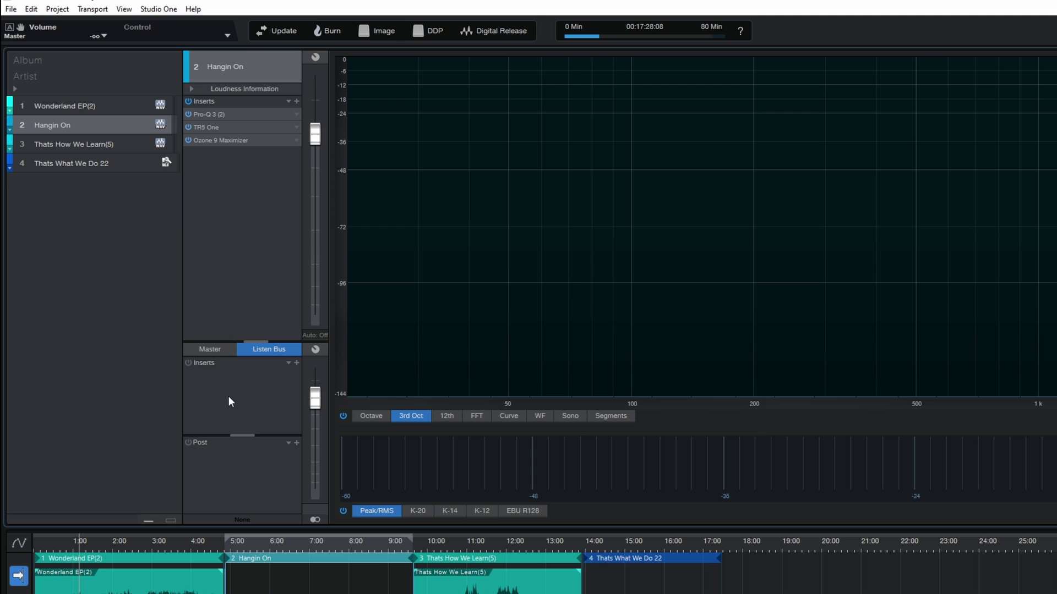
Insert the SoundID Reference Plugin on the Listen Bus.
{"action": "left_click", "coordinate": [297, 363]}
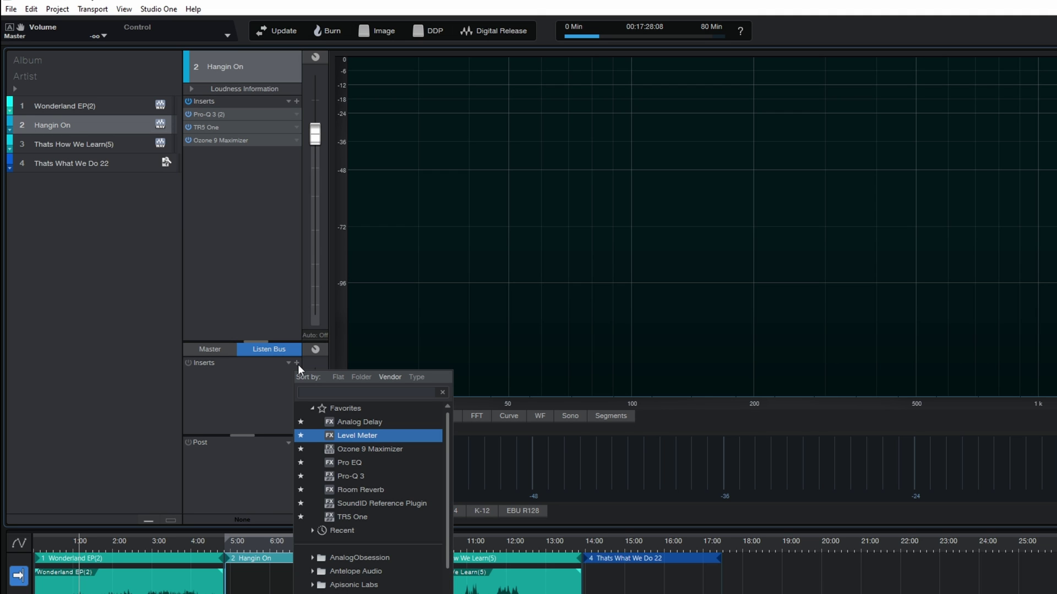
{"action": "left_click", "coordinate": [377, 504]}
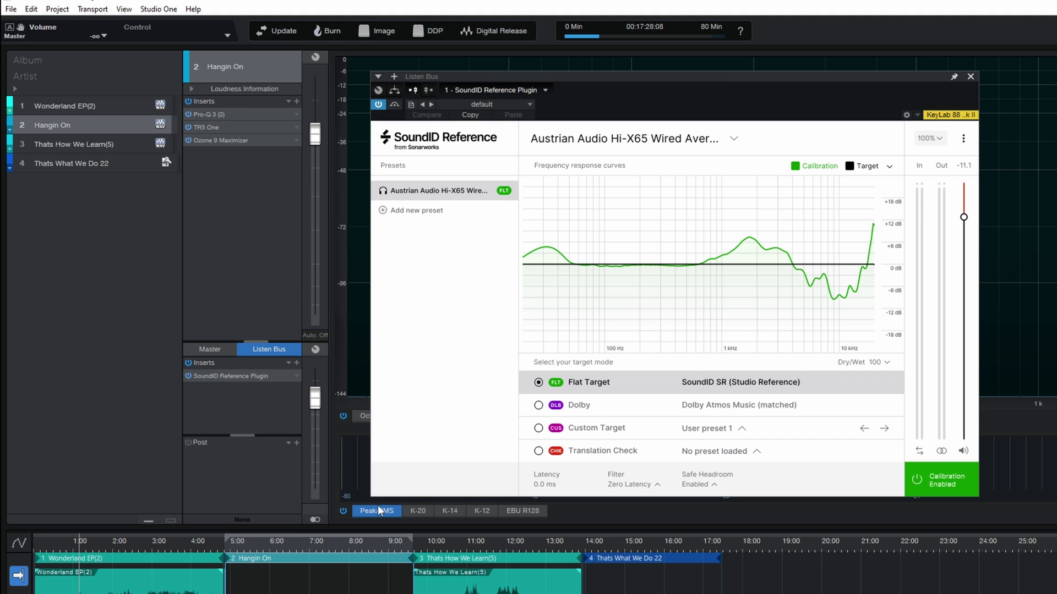